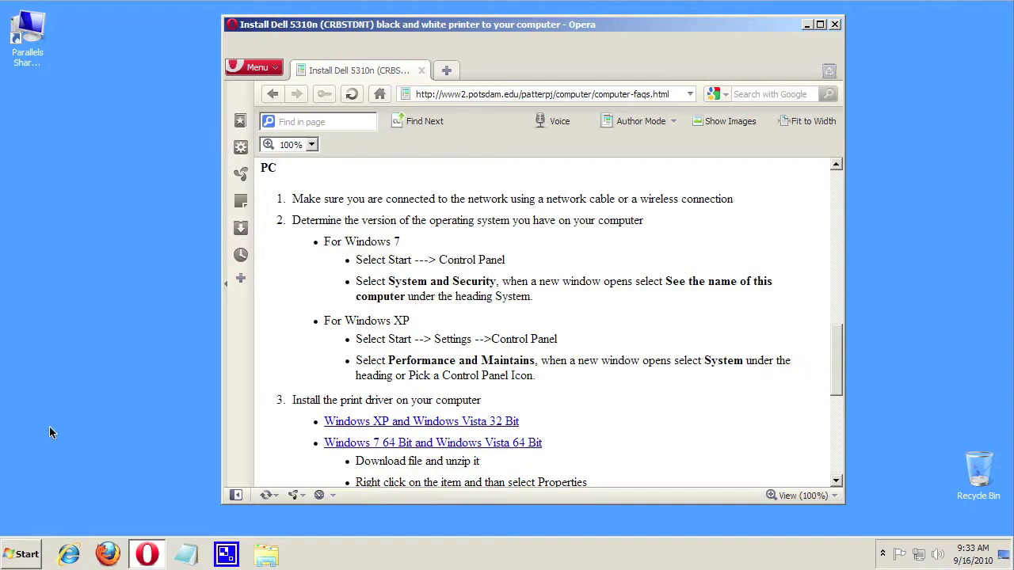
Step: Check the Windows edition and system type on Control Panel's System page under System and Security, then close it
click(22, 554)
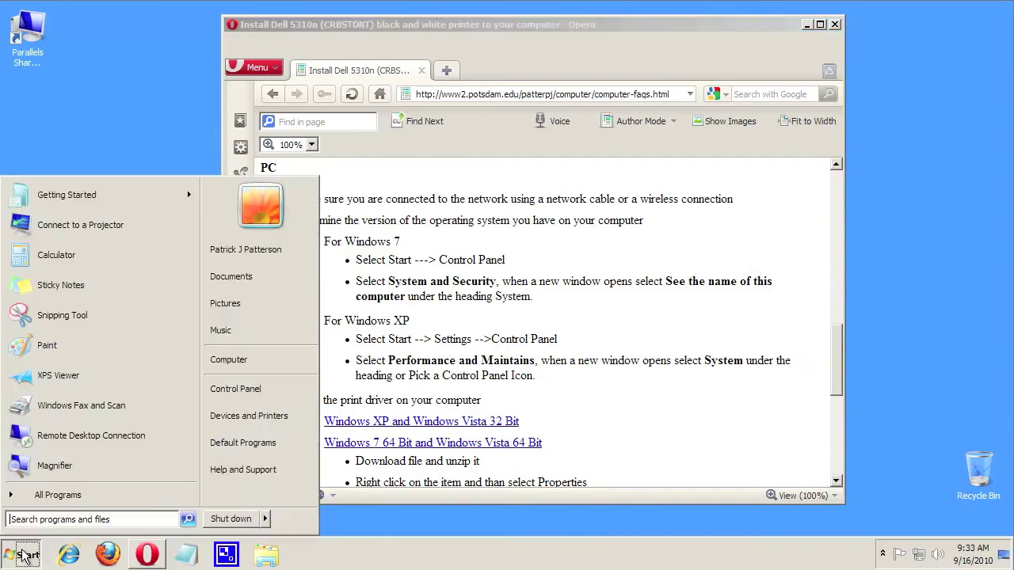
click(235, 389)
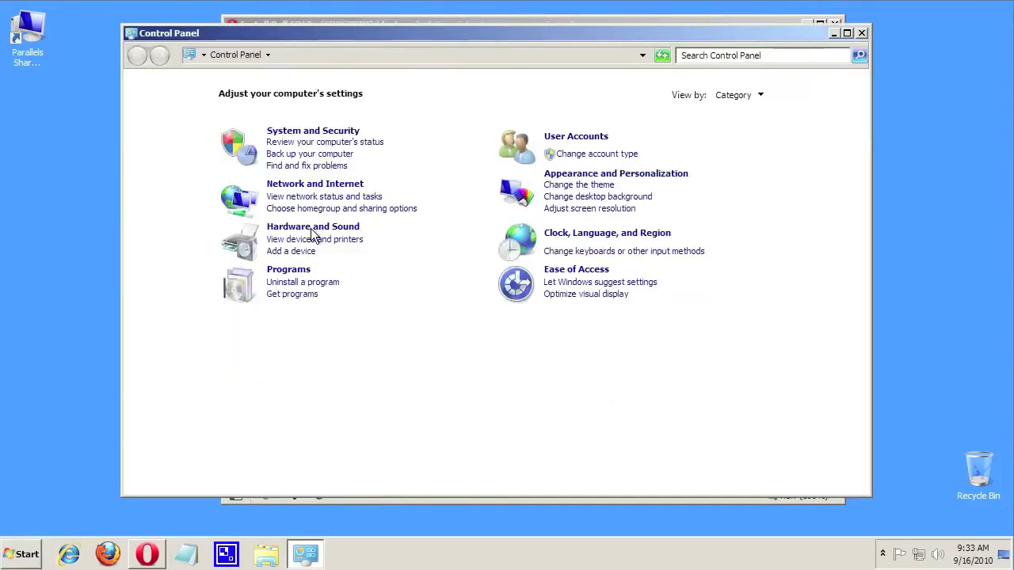
click(309, 132)
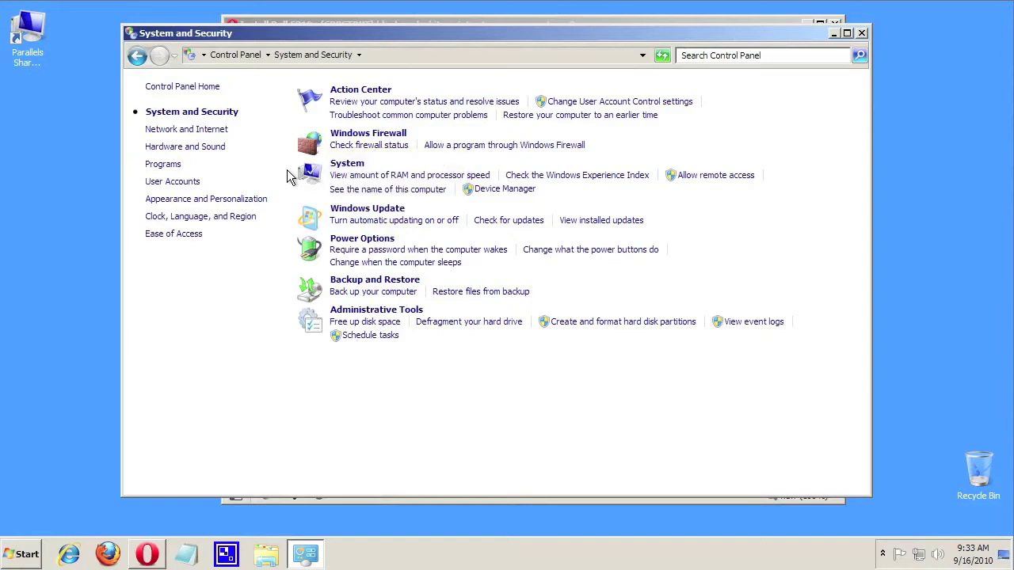
click(352, 190)
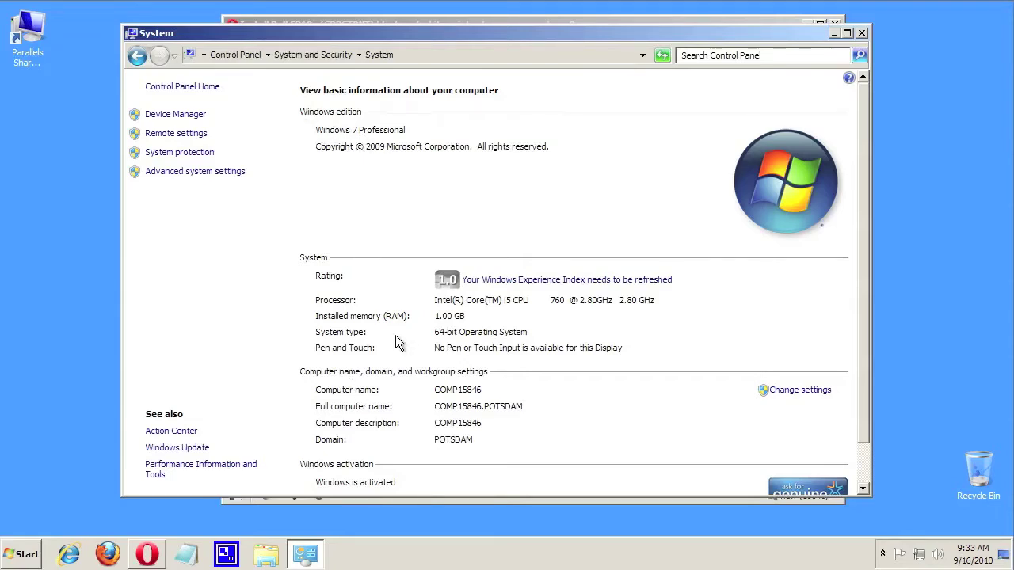
click(862, 33)
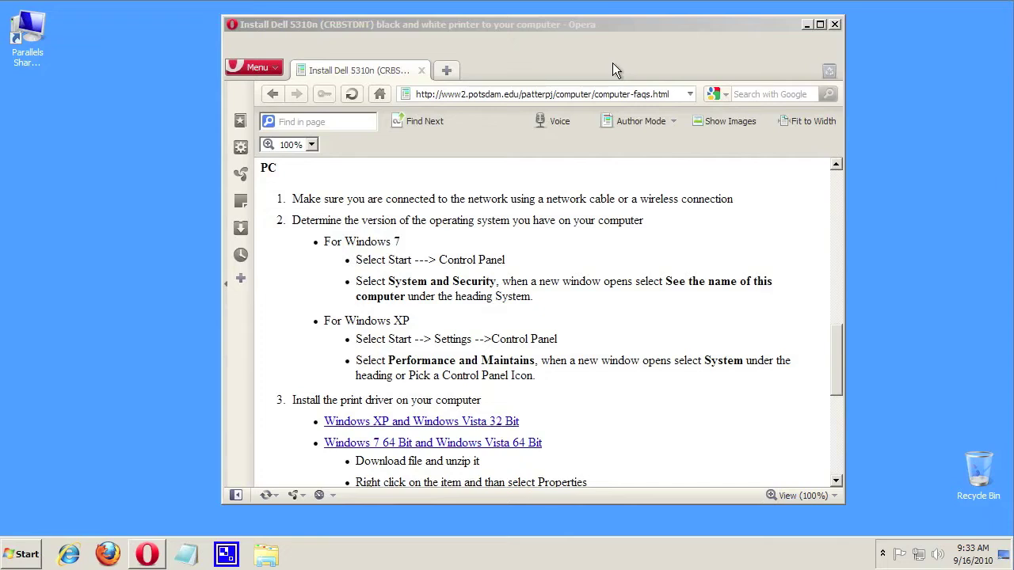
click(668, 94)
drag(668, 94, 409, 91)
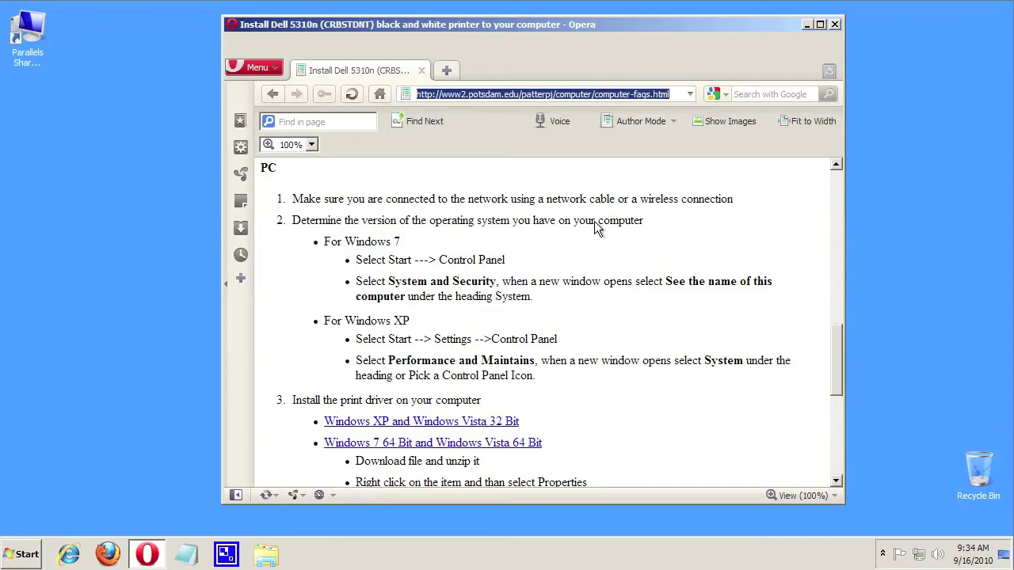
click(673, 434)
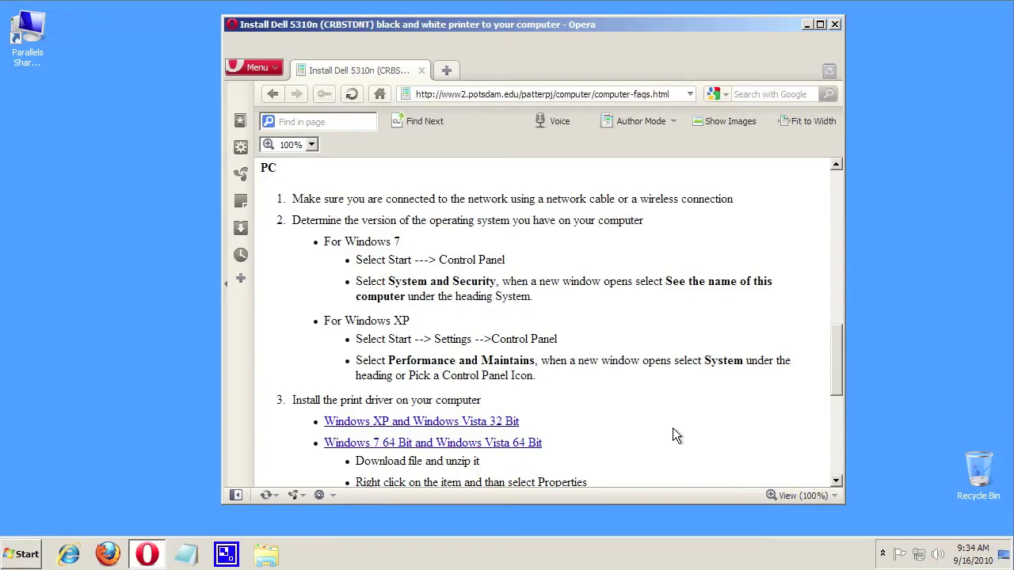
Step: Download the Windows 7 64 Bit and Windows Vista 64 Bit print driver in online mode, saving windows7_vista_64bit_dell5310 as a zip on the Desktop
scroll(672, 429, down, 5)
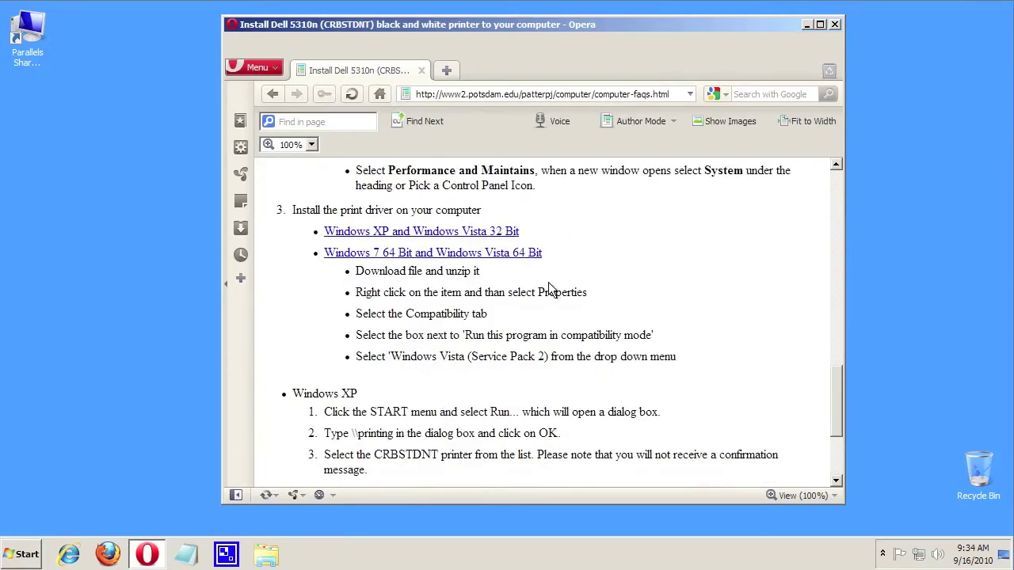
click(492, 255)
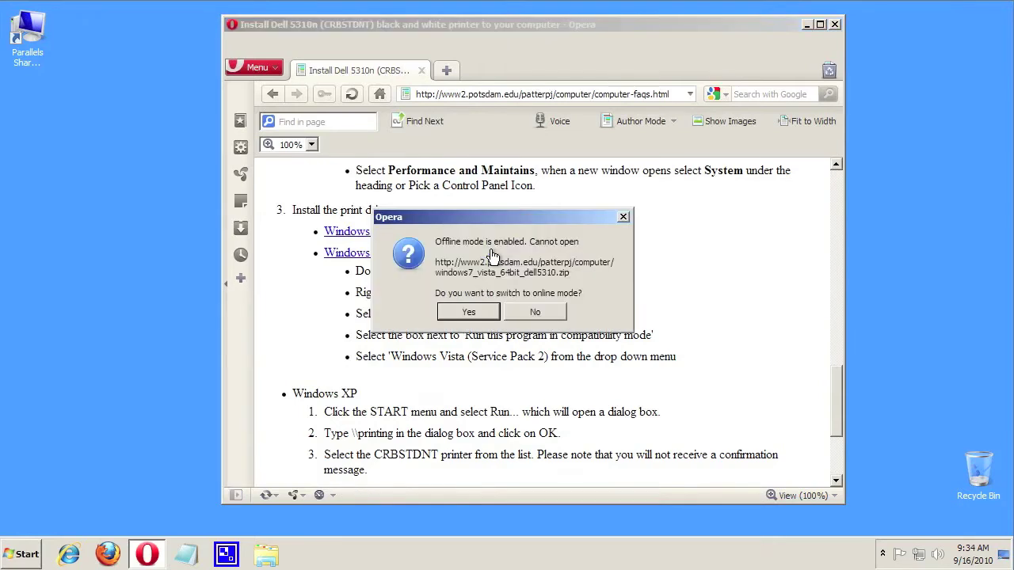
click(469, 312)
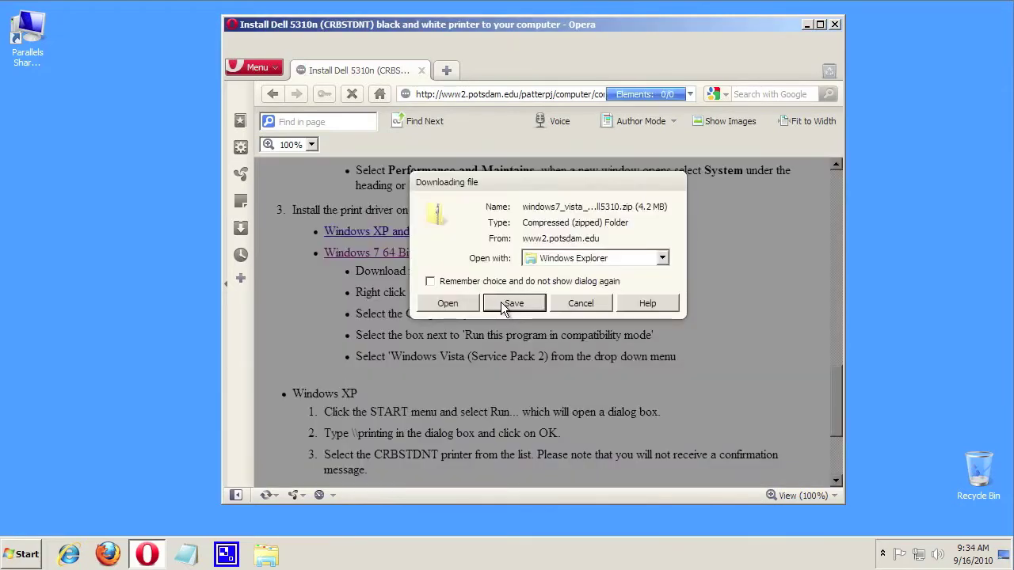
click(514, 303)
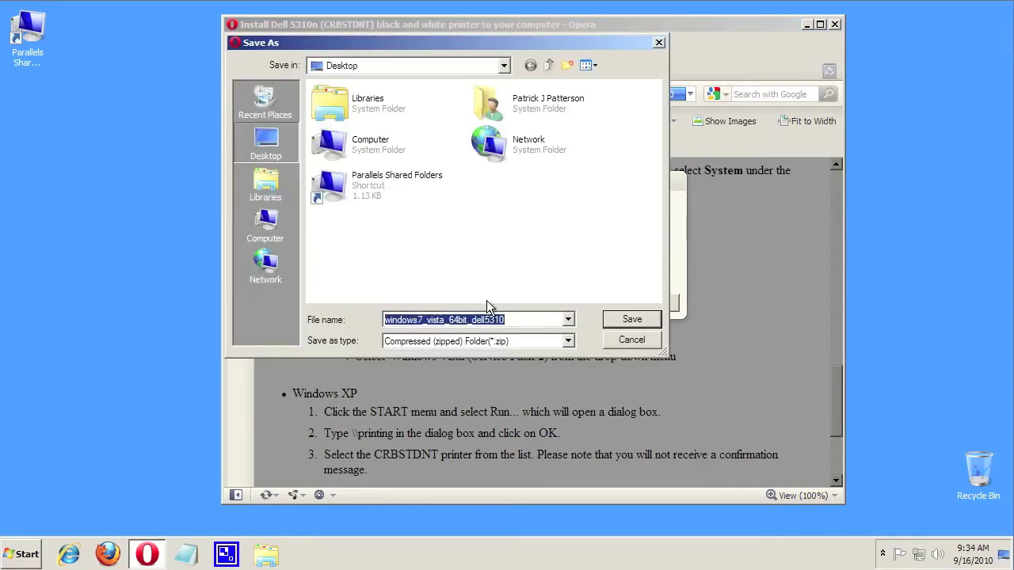
click(622, 318)
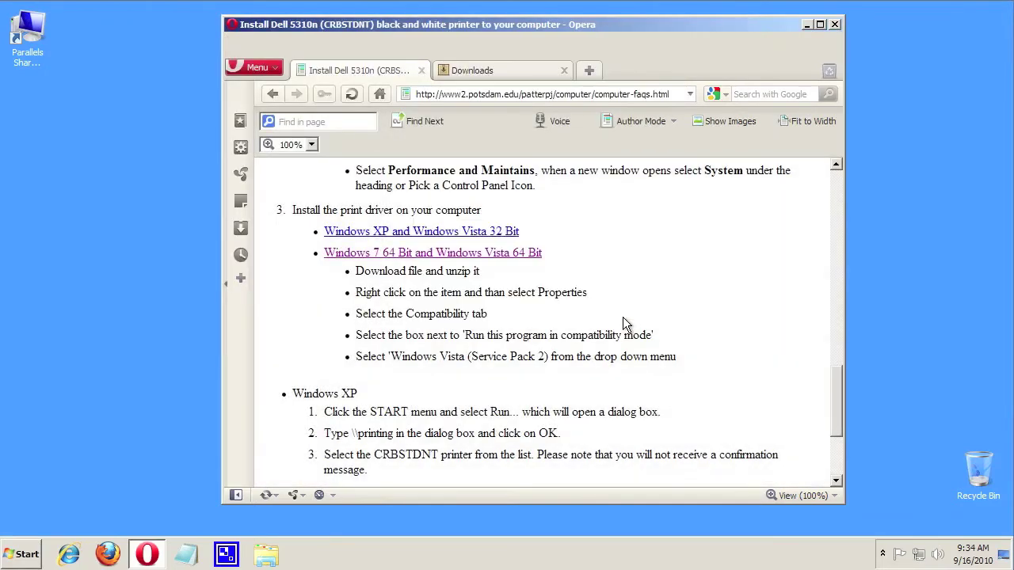
Step: Extract the windows7_vista_64bit_dell5310 archive to the desktop folder of the same name and open the extracted subfolder
click(805, 26)
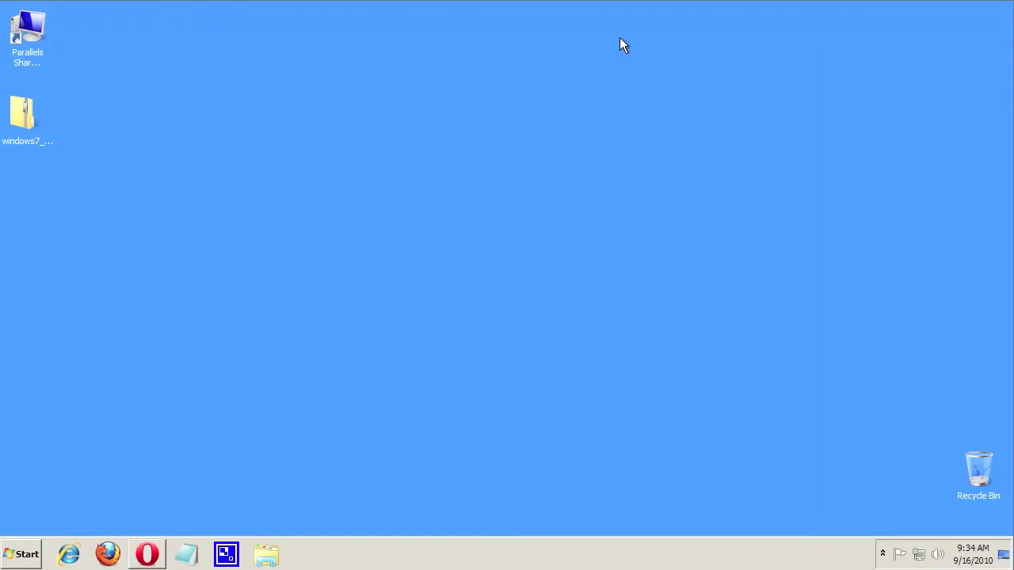
double_click(22, 121)
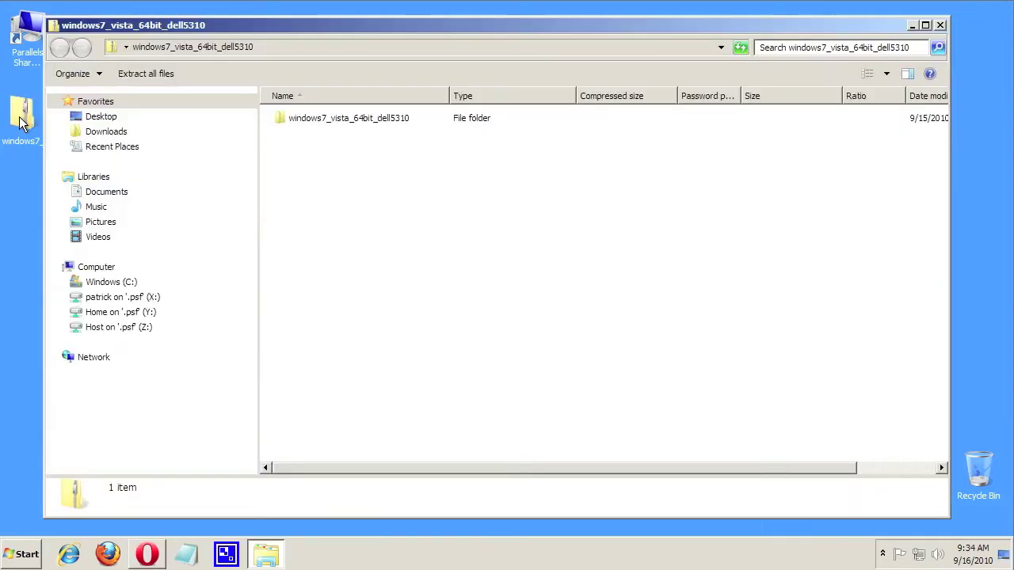
double_click(327, 119)
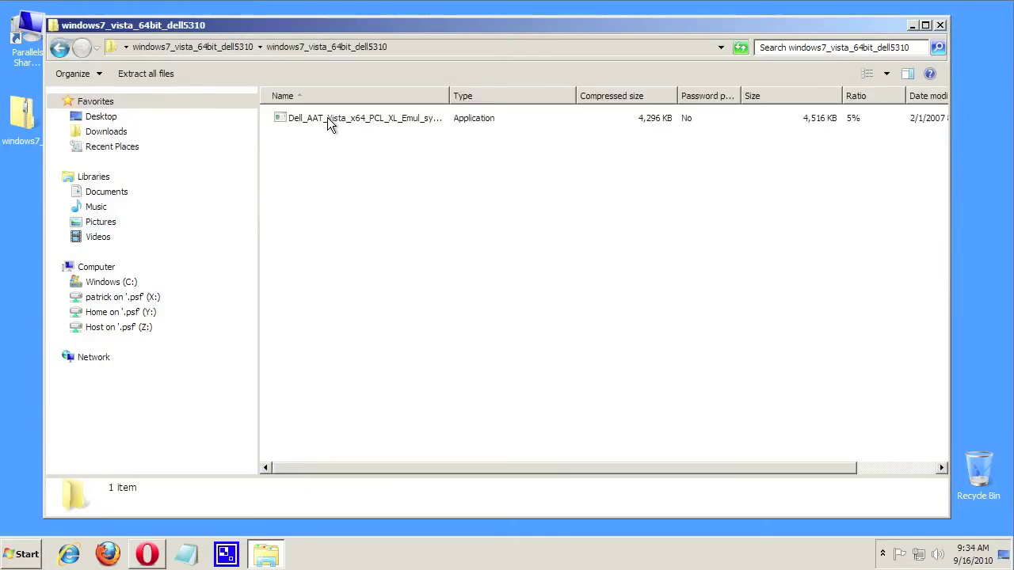
double_click(327, 117)
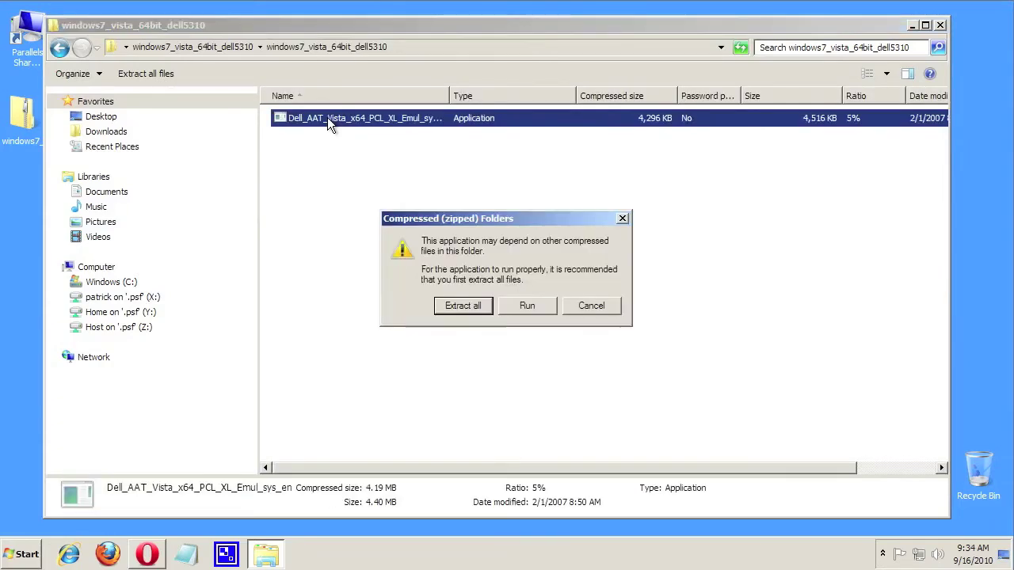
click(473, 305)
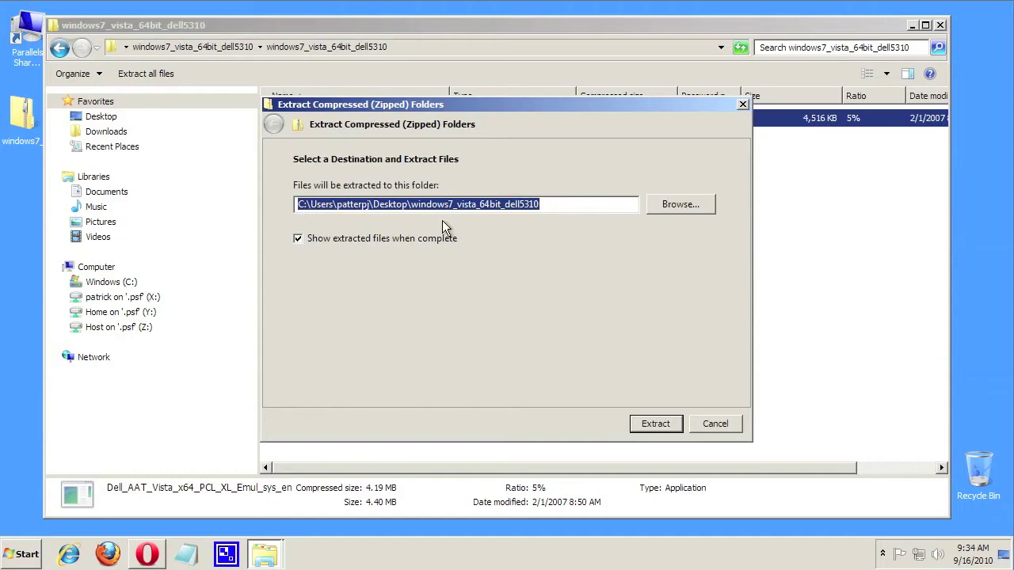
click(648, 423)
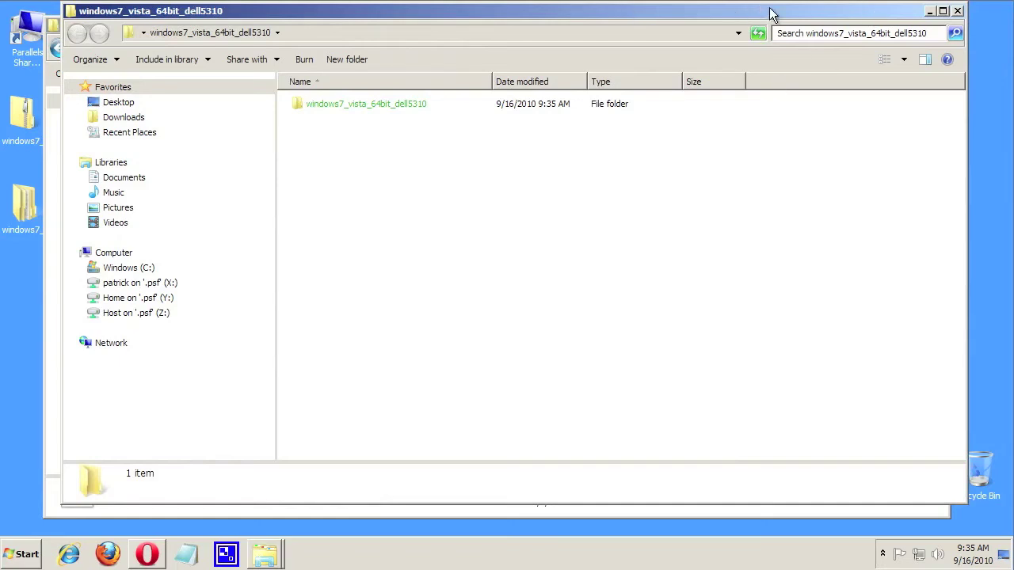
drag(769, 14, 769, 37)
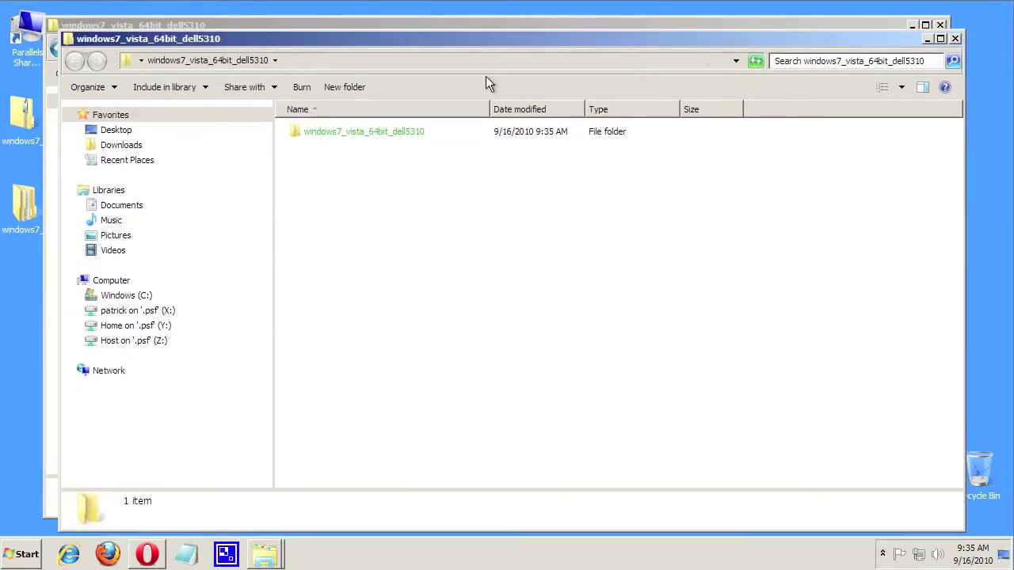
double_click(401, 129)
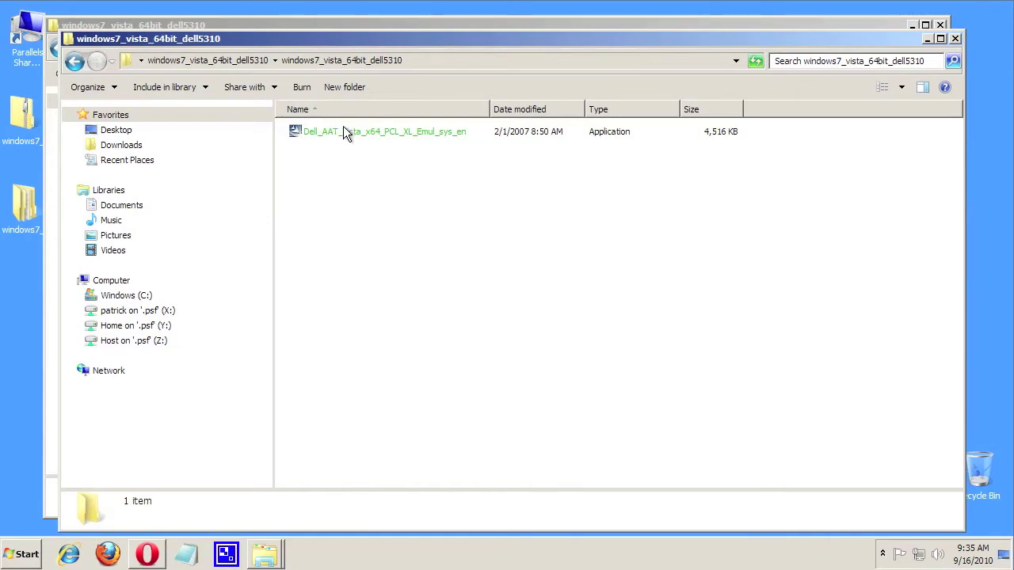
Step: Set the Dell_AAT_Vista_x64_PCL_XL_Emul_sys_en application to run in compatibility mode for Windows Vista (Service Pack 2)
click(318, 132)
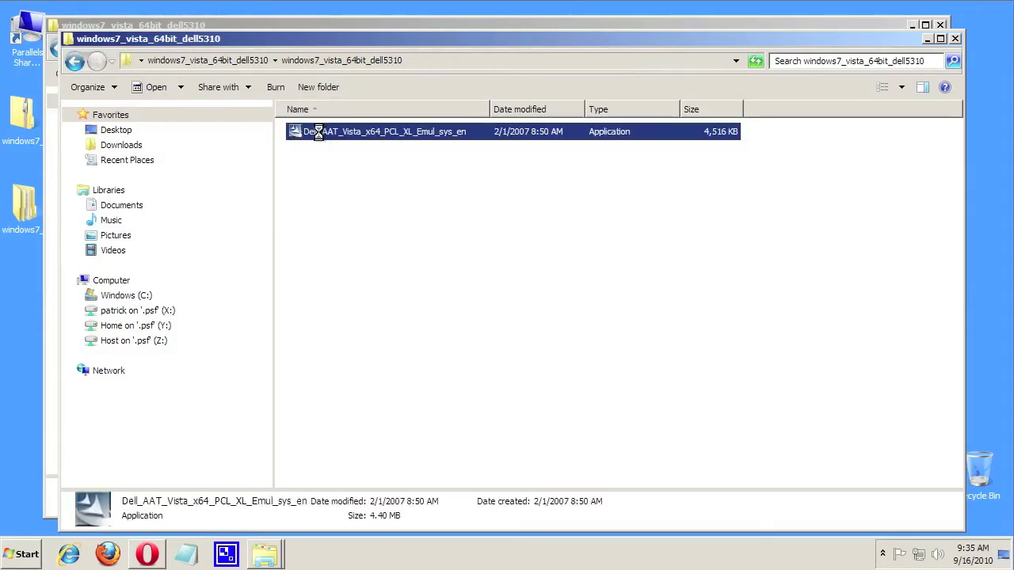
right_click(318, 131)
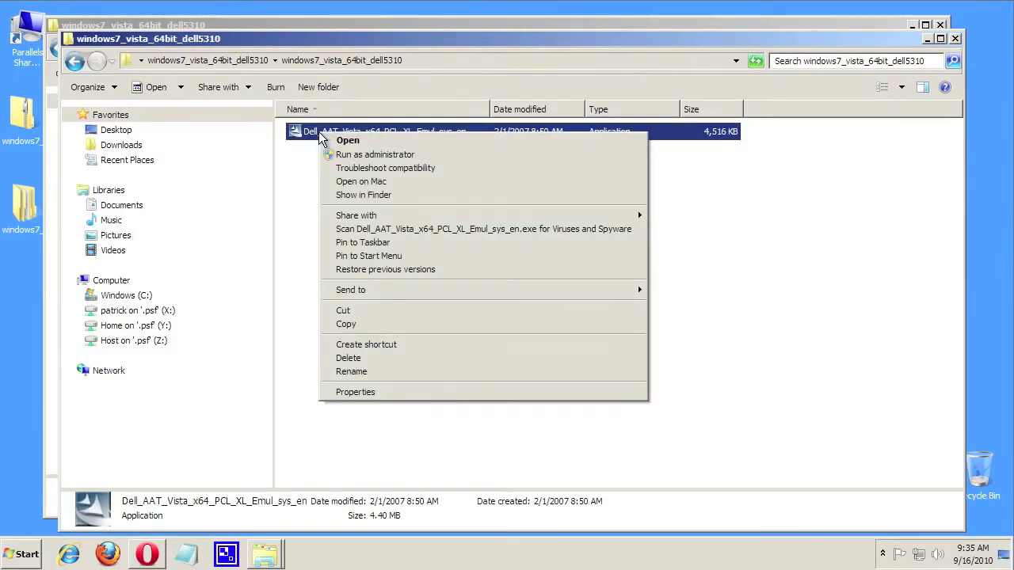
click(345, 391)
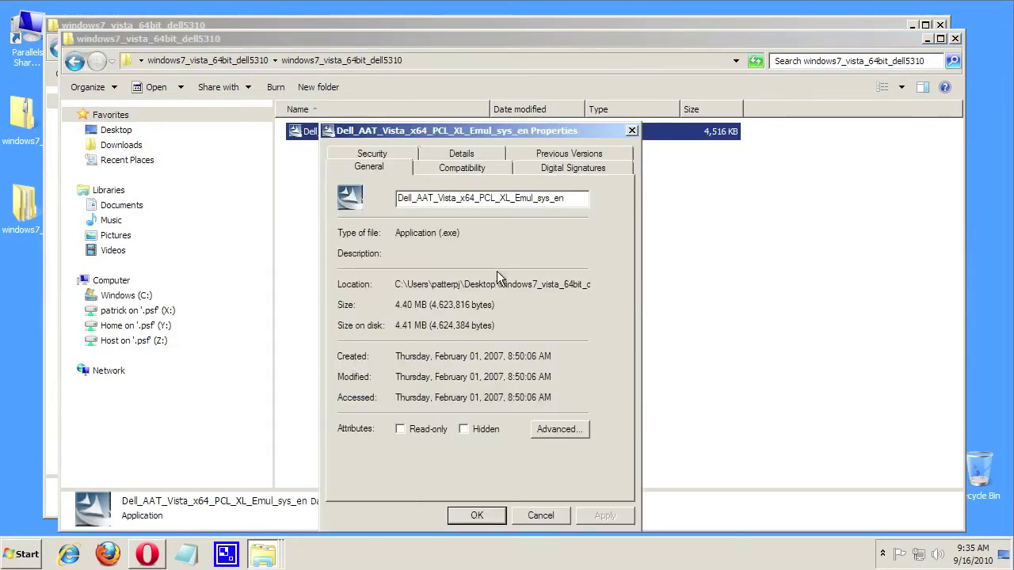
click(476, 170)
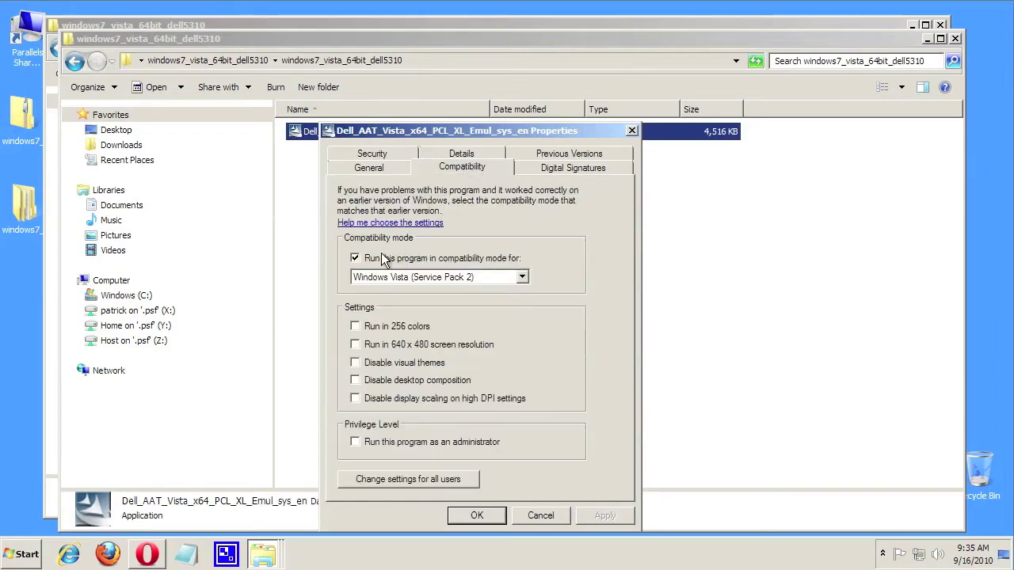
click(354, 257)
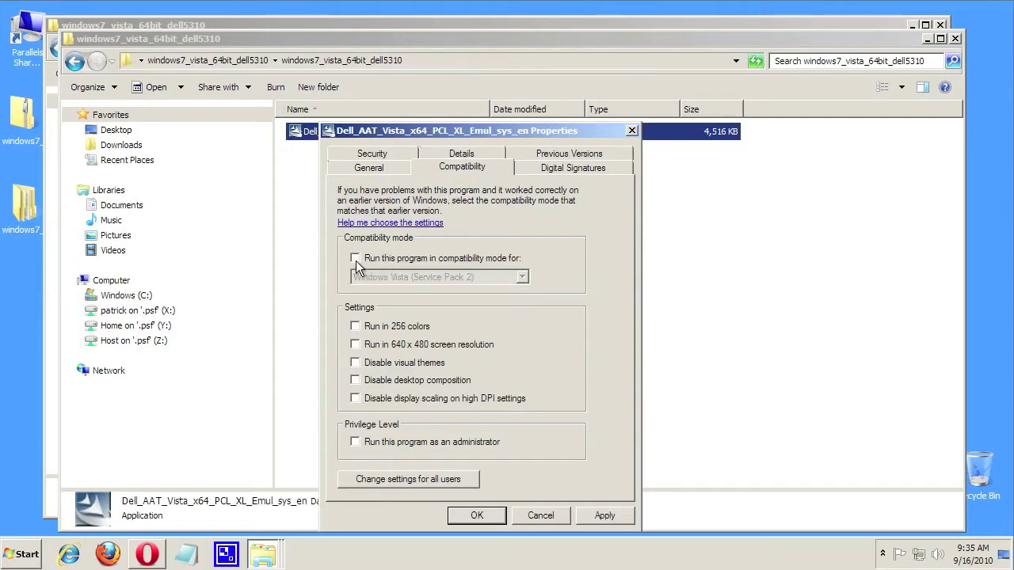
click(355, 258)
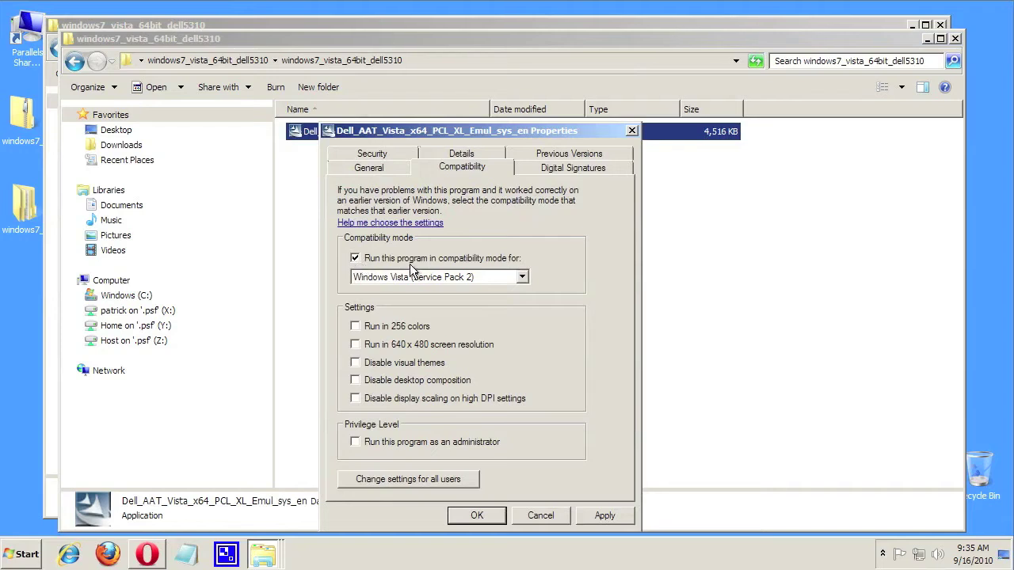
click(522, 277)
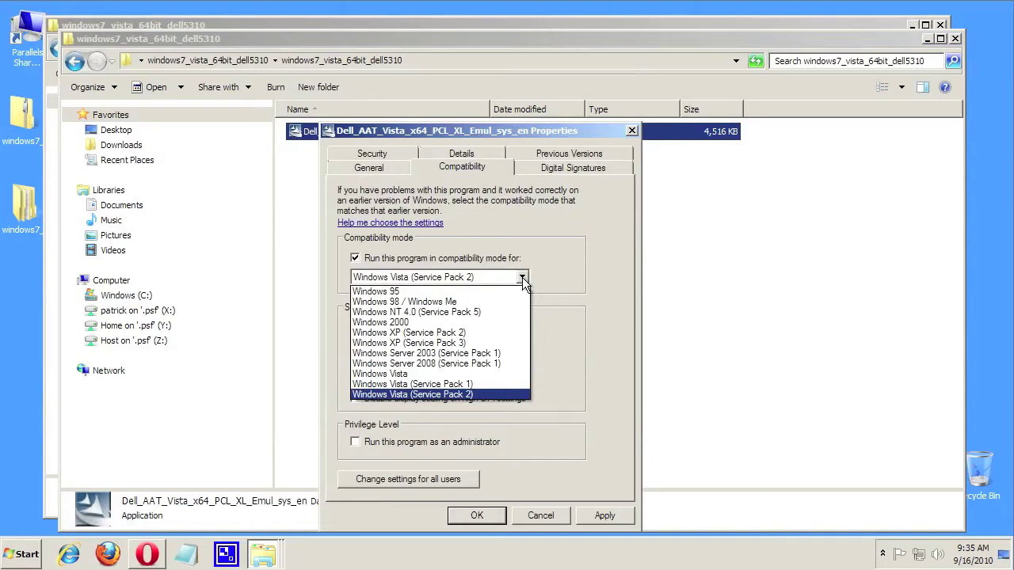
click(468, 393)
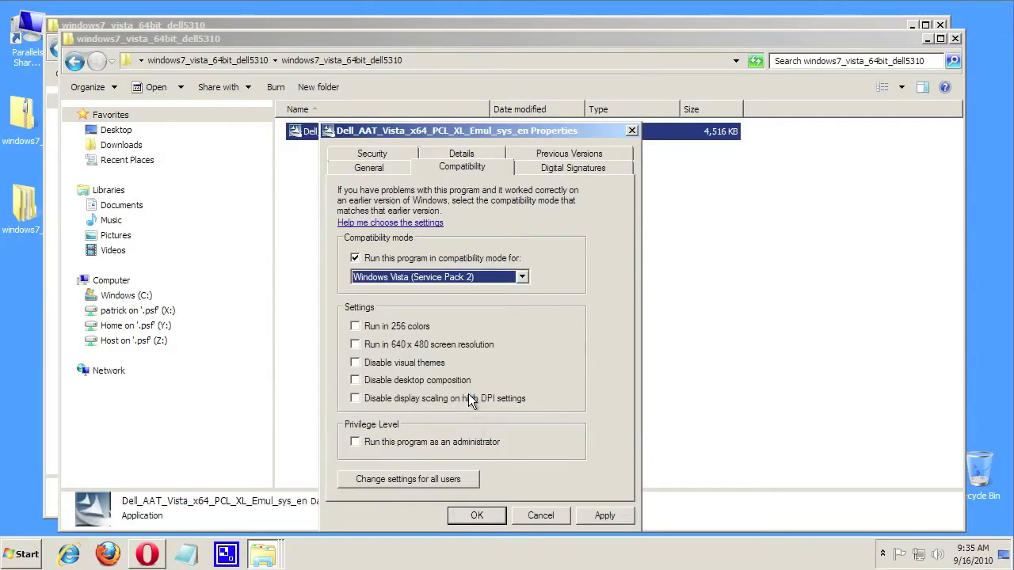
click(606, 517)
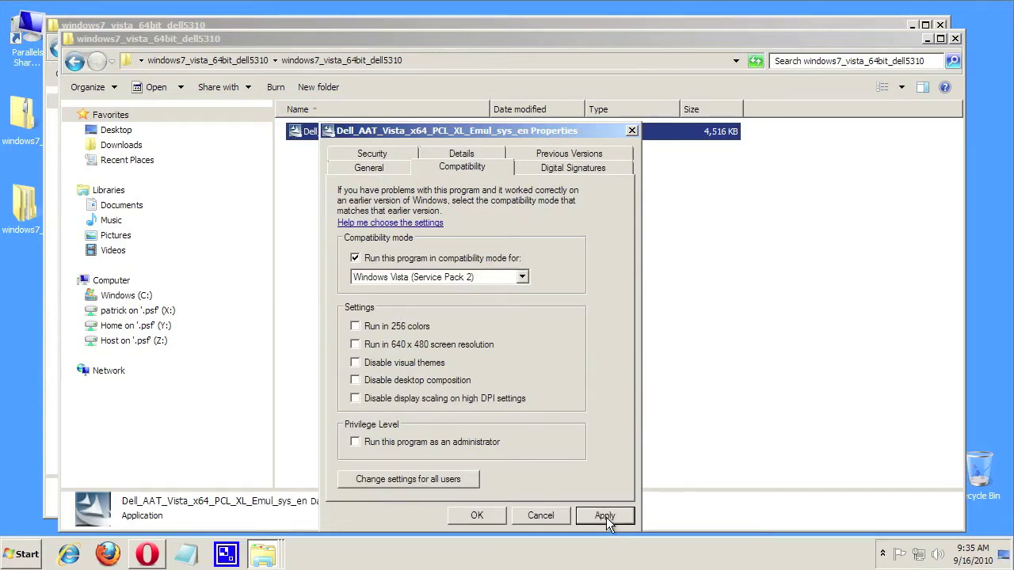
click(488, 516)
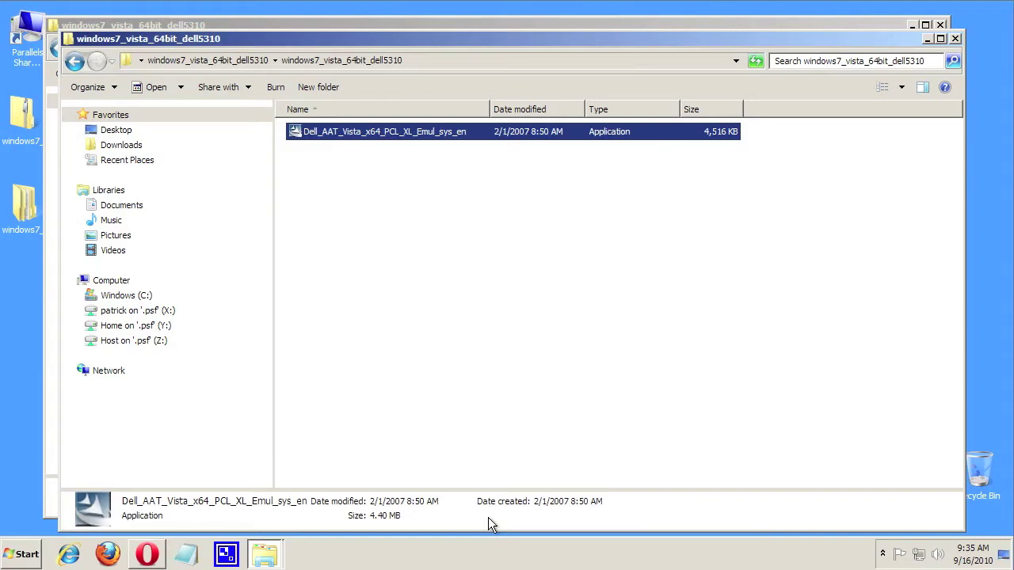
Step: Run the Dell_AAT_Vista_x64_PCL_XL_Emul_sys_en installer, accept the license, save the files to c:\dell\Drivers\convXL and overwrite all existing files
double_click(431, 131)
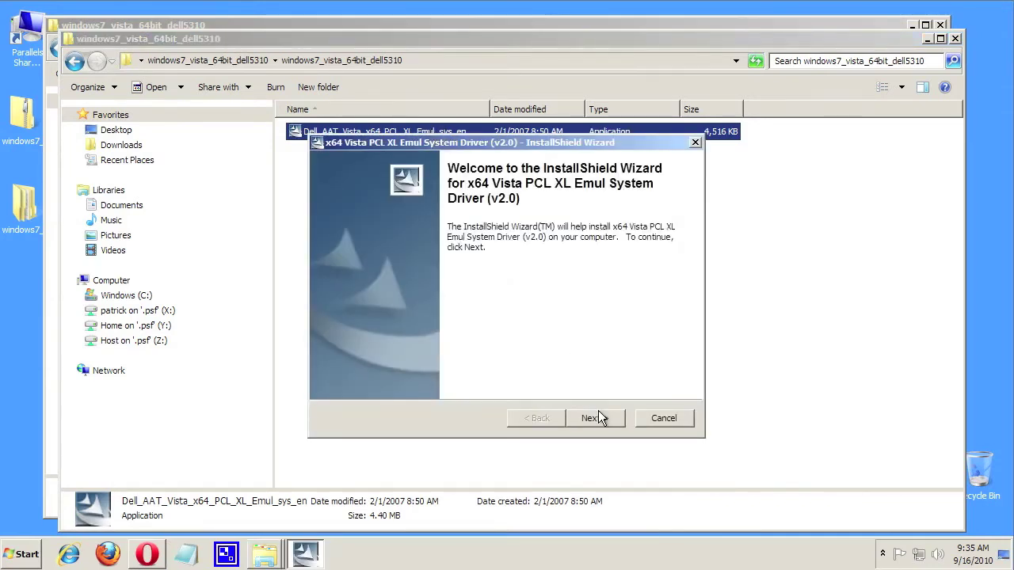
click(598, 418)
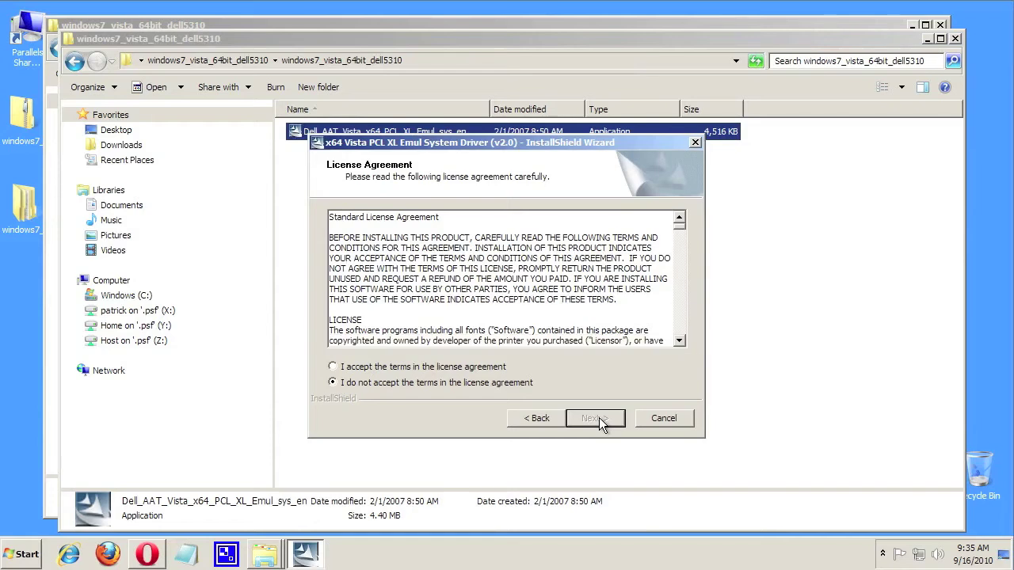
click(435, 368)
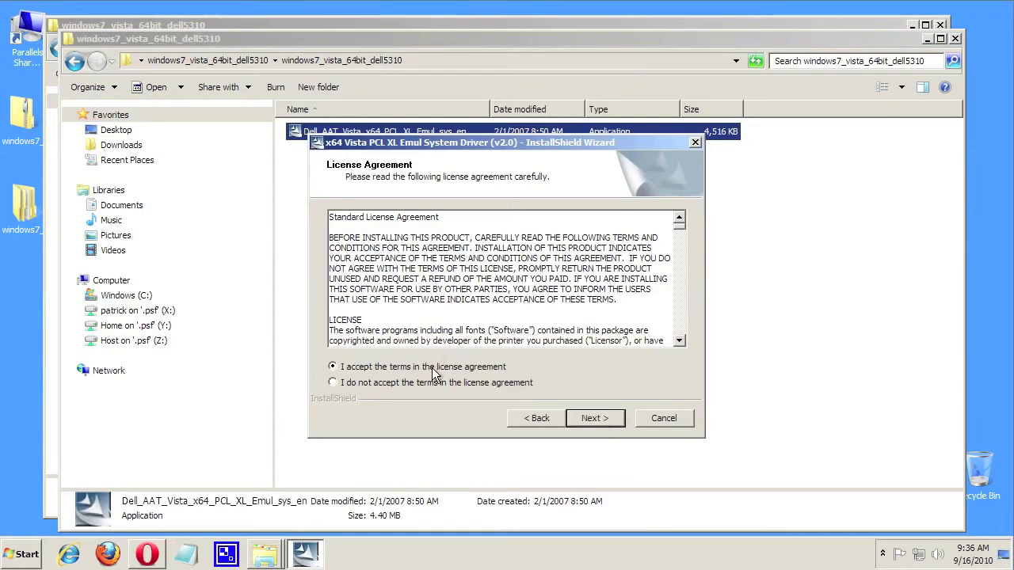
click(579, 419)
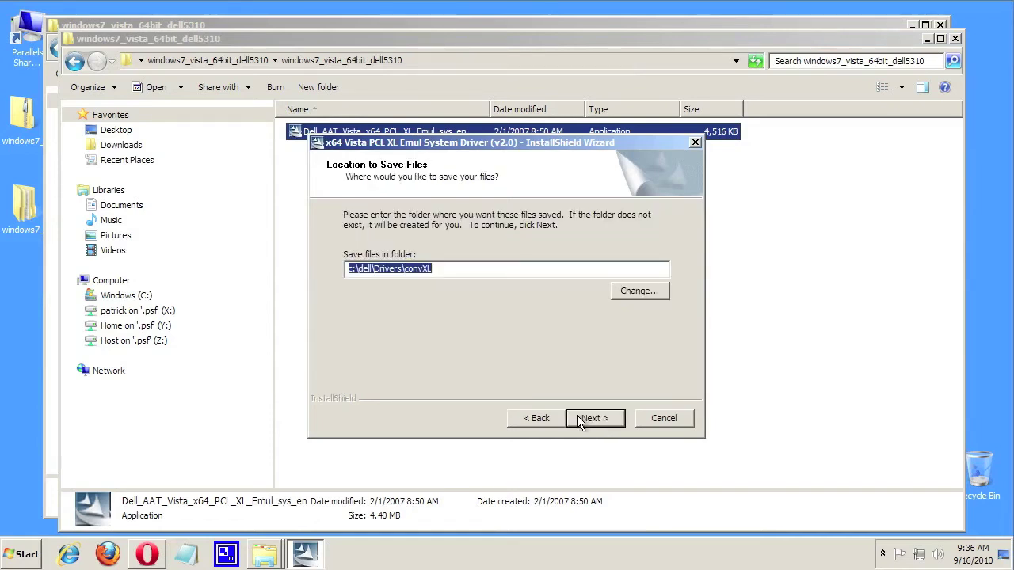
click(385, 273)
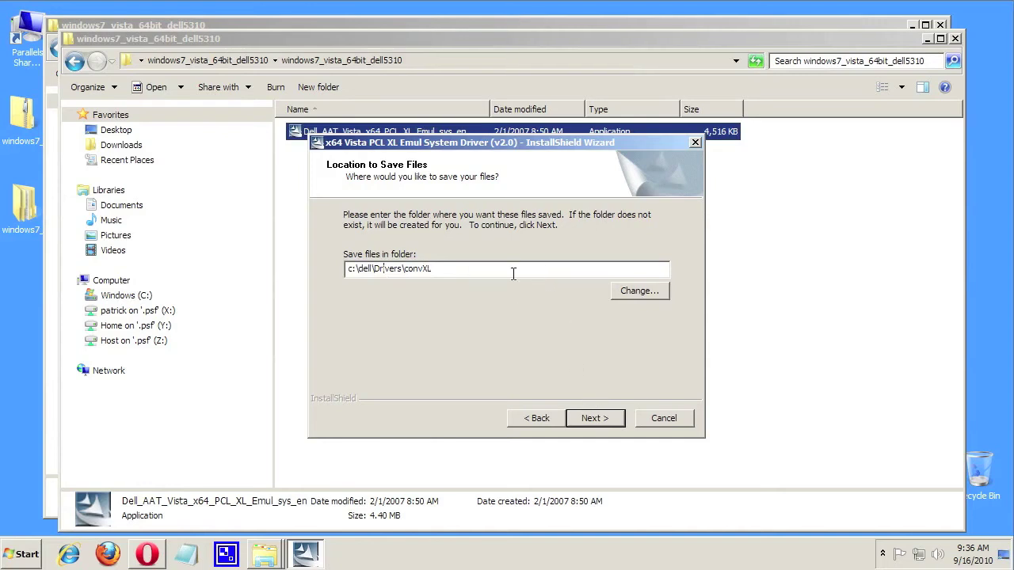
click(599, 421)
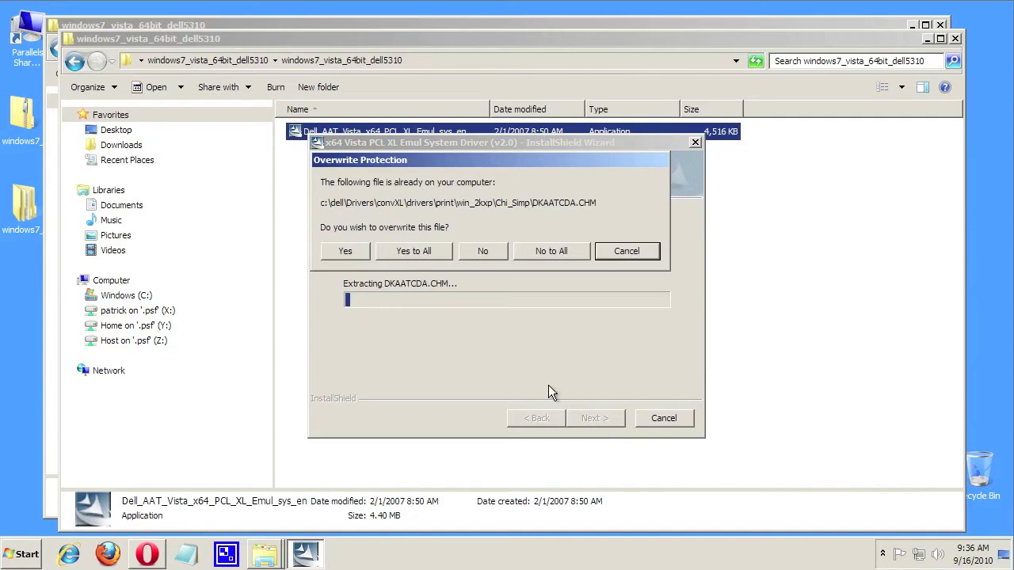
click(414, 251)
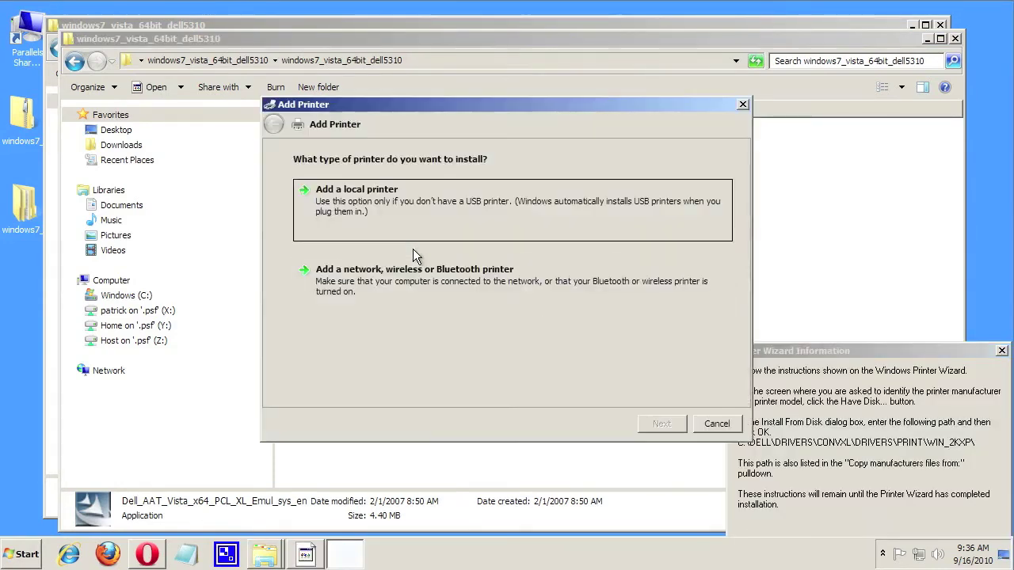
Step: Cancel the Add Printer wizard and close the Printer Wizard Information window and both windows7_vista_64bit_dell5310 folder windows
click(716, 424)
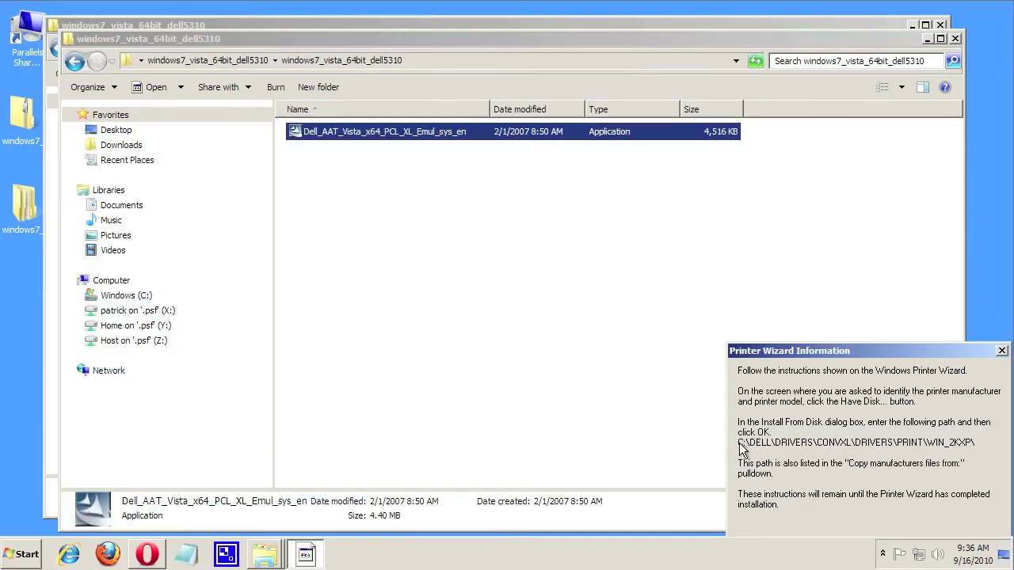
click(1002, 350)
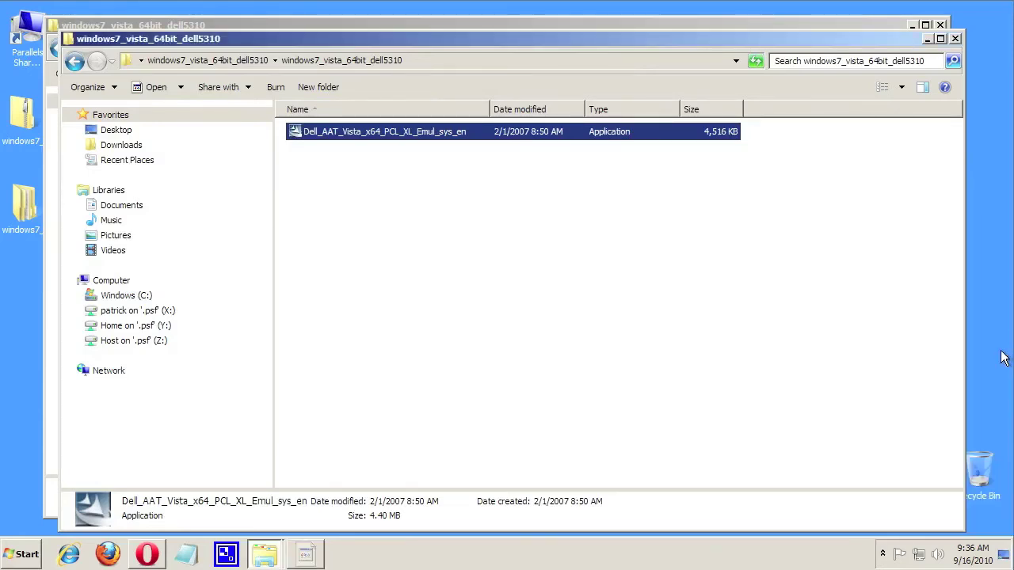
click(955, 39)
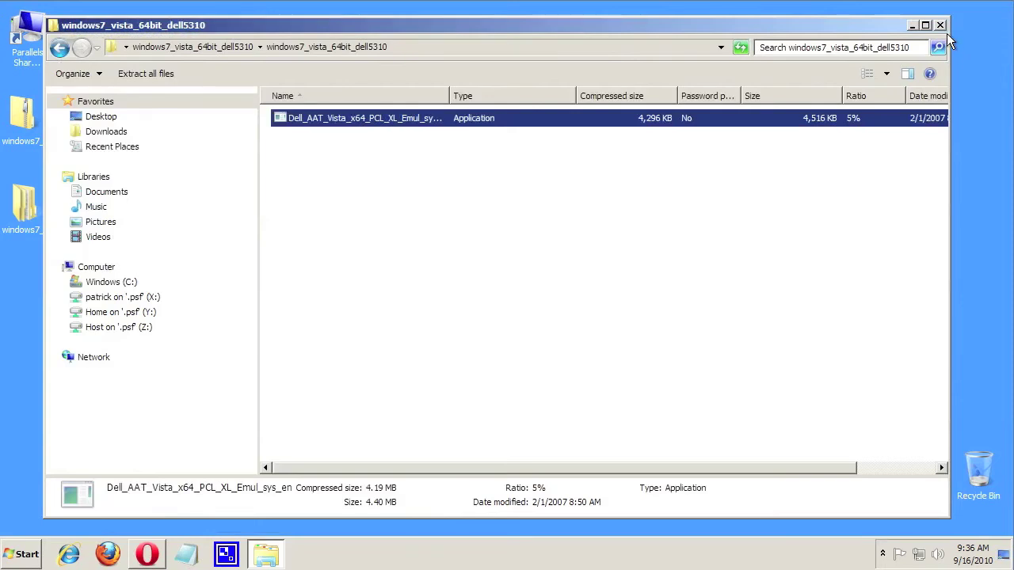
click(940, 27)
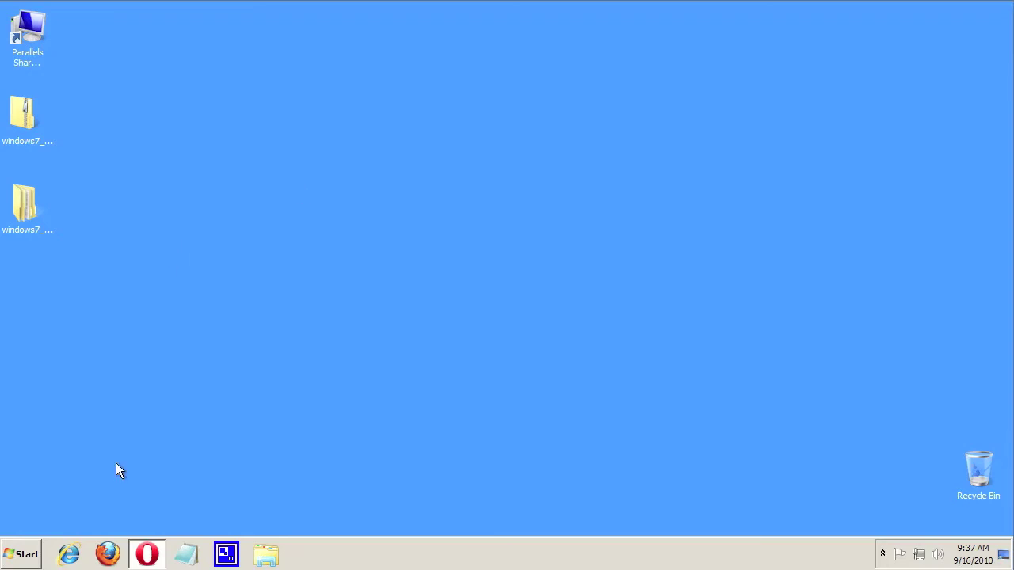
Step: Open the print server \\printing through the Run accessory
click(19, 556)
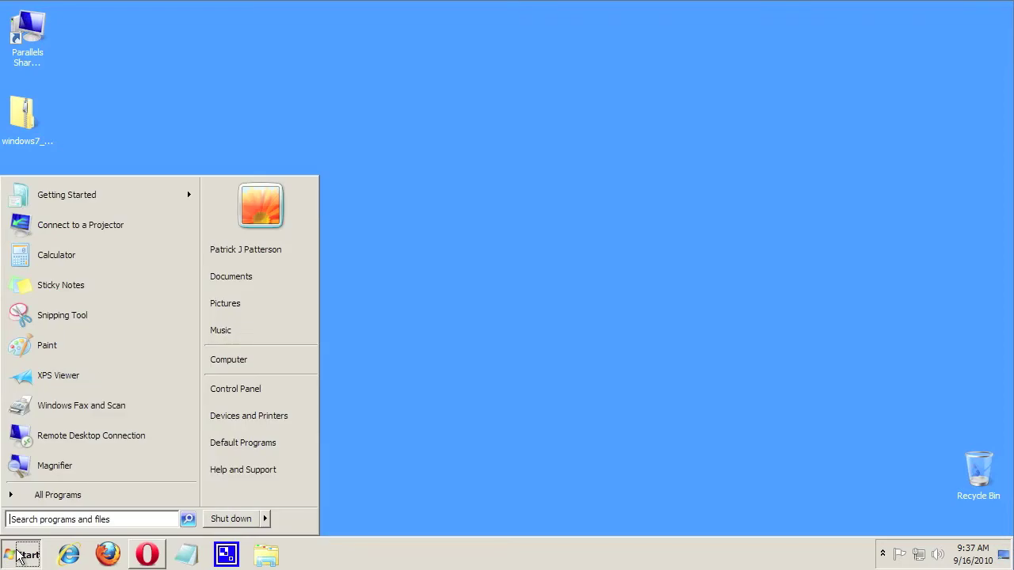
click(31, 494)
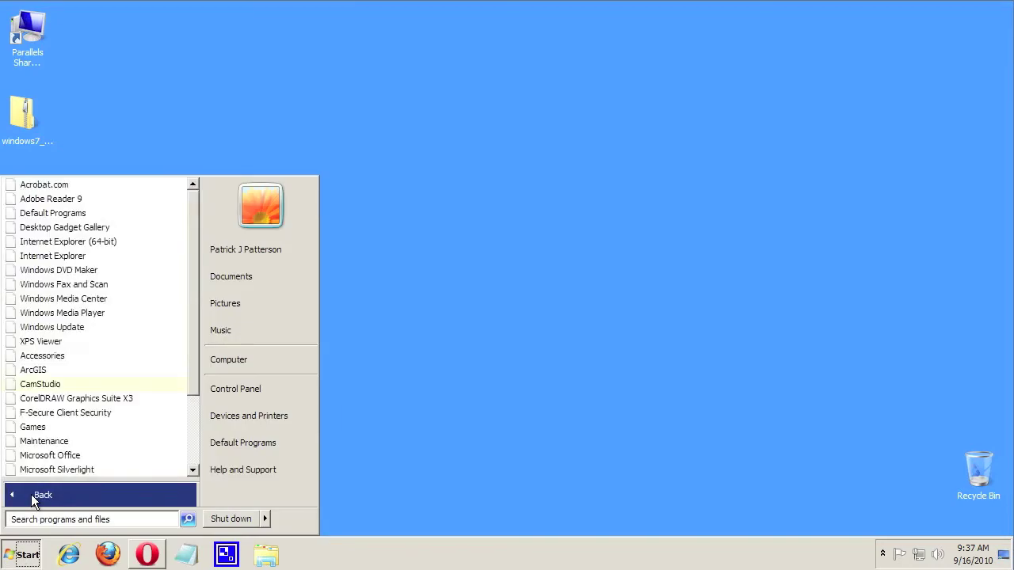
click(31, 357)
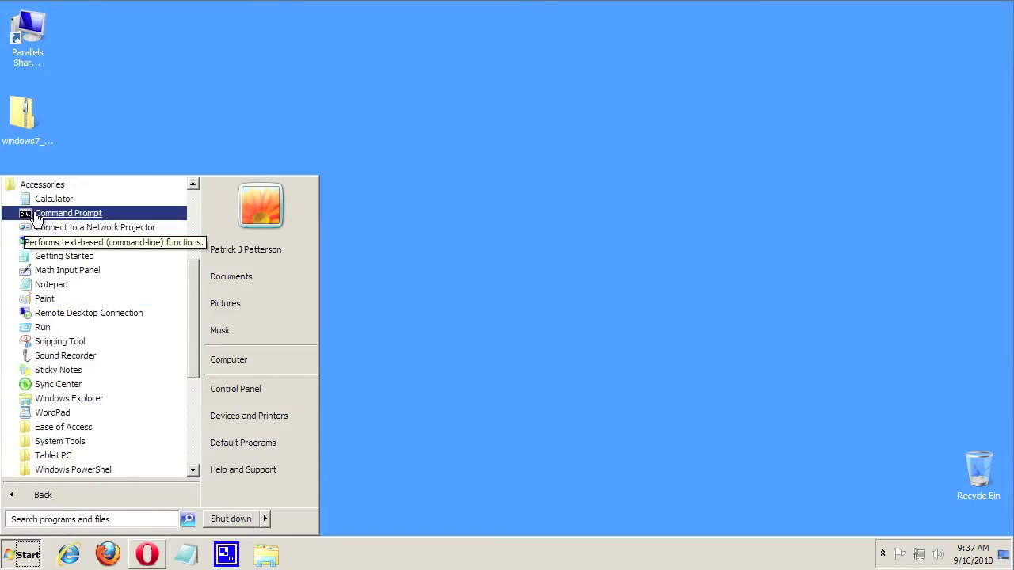
click(44, 327)
click(141, 438)
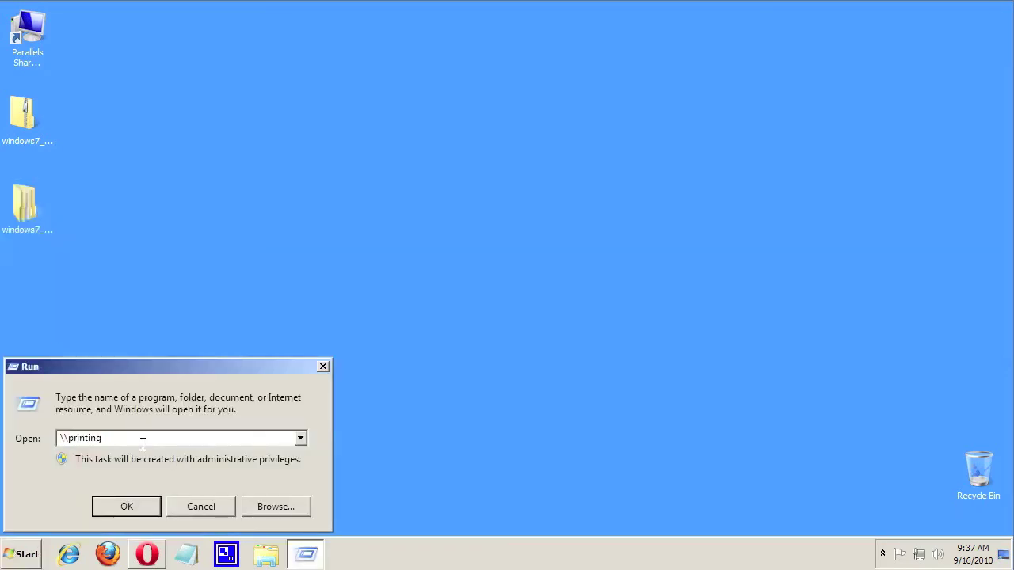
drag(142, 444, 36, 443)
text(\\)
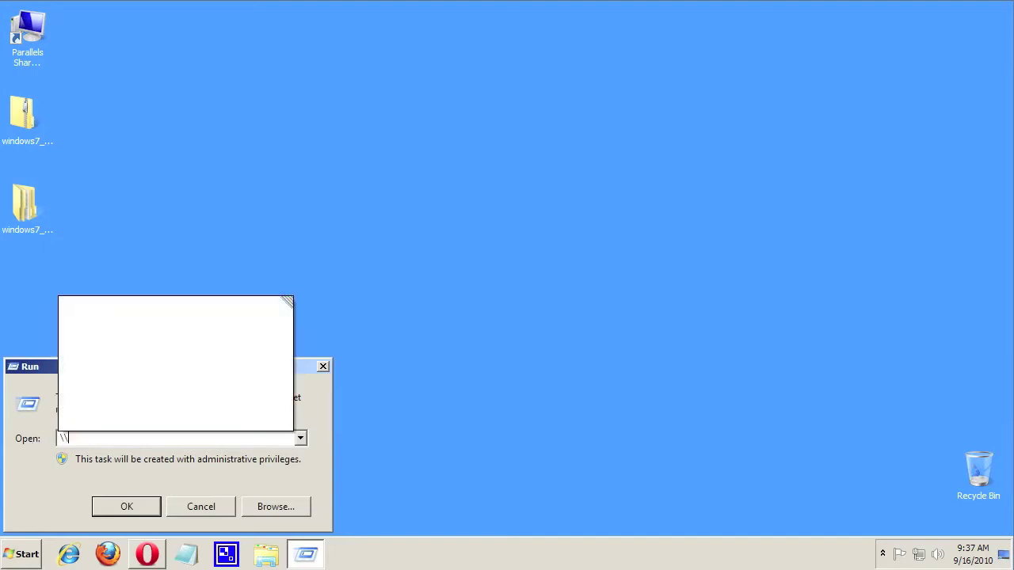
text(printing)
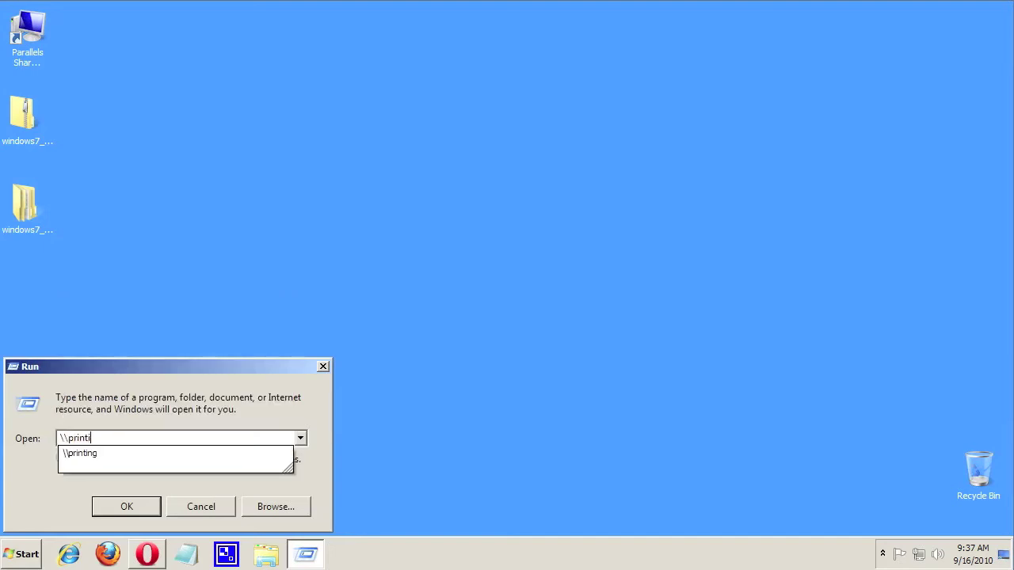
click(117, 499)
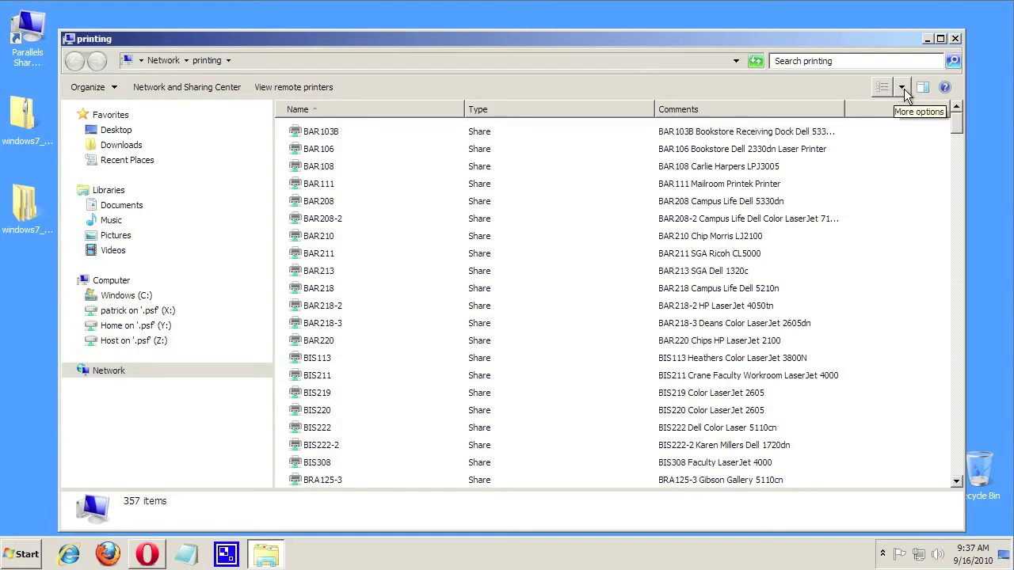
Step: Try the Small Icons and Medium Icons views for the shared printers and return to the Details view
click(904, 88)
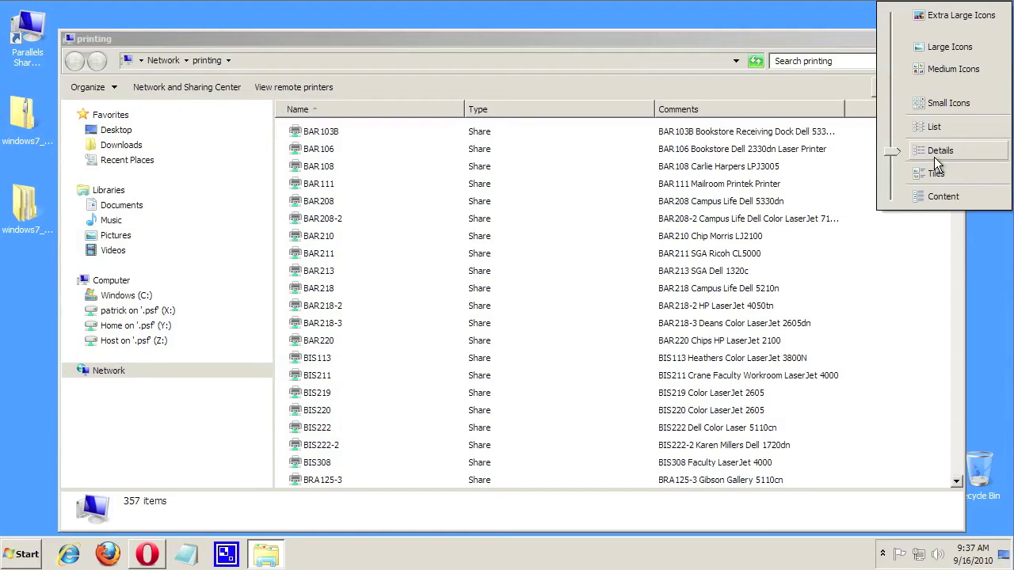
click(934, 105)
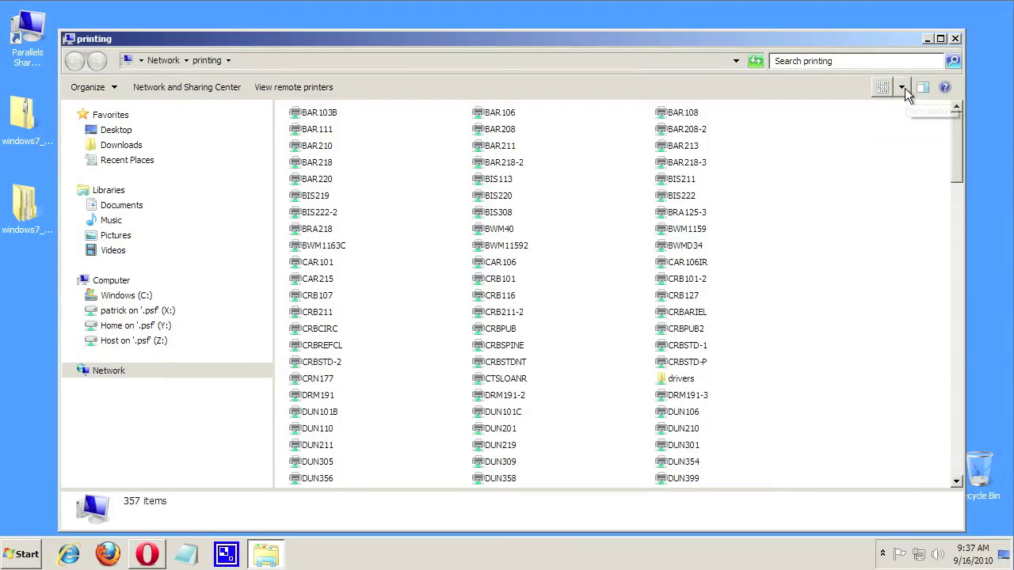
click(903, 88)
click(929, 70)
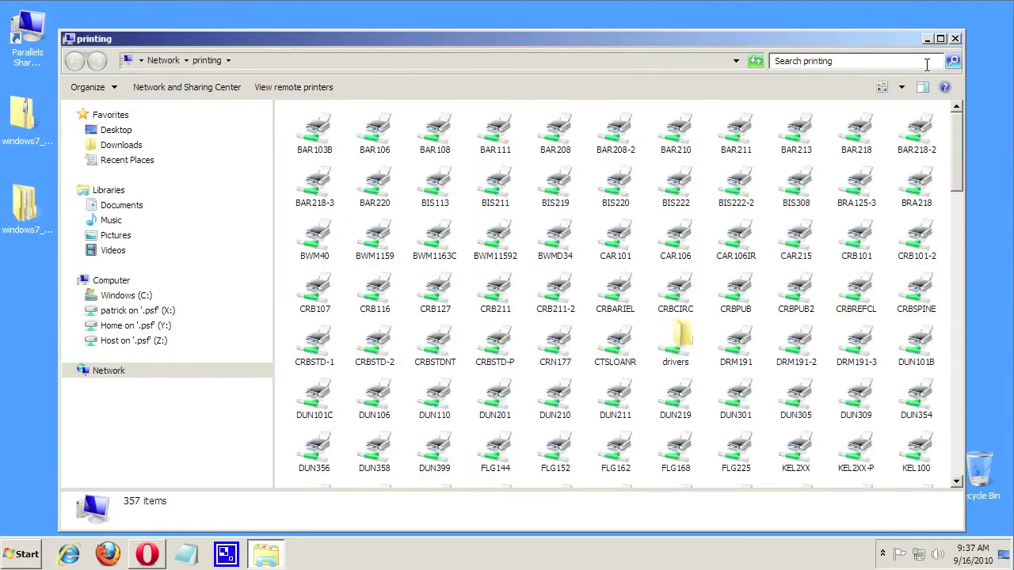
click(902, 88)
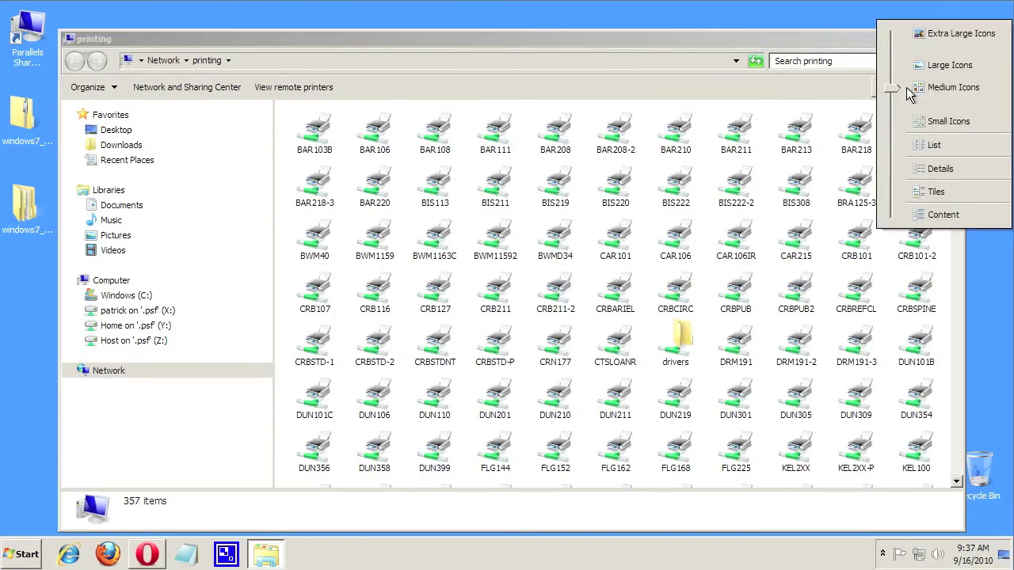
click(933, 170)
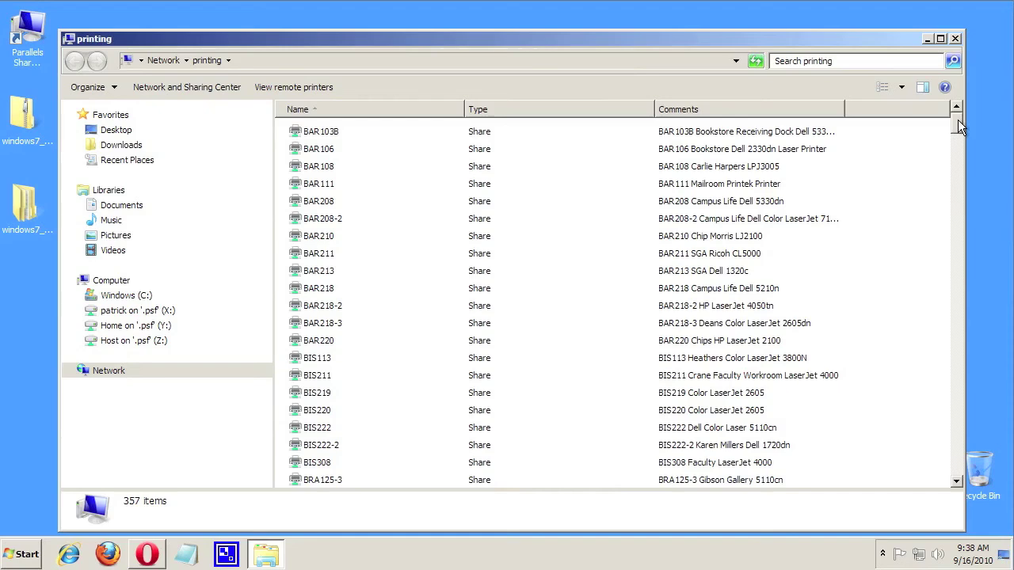
Step: Connect to the shared printer CRBSTDNT, the Crumb Student Dells, from the print server's list
drag(958, 120, 959, 151)
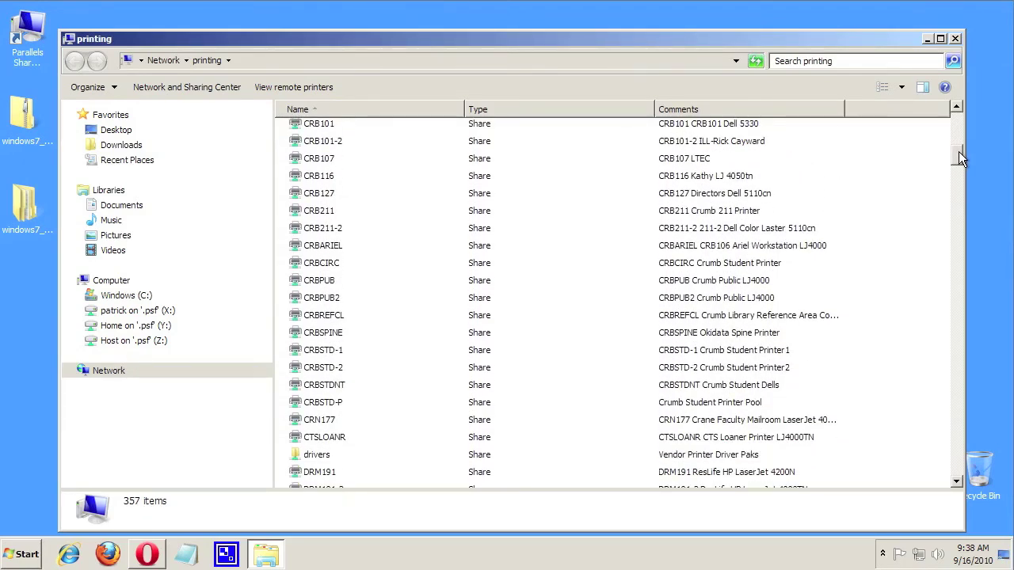
click(323, 388)
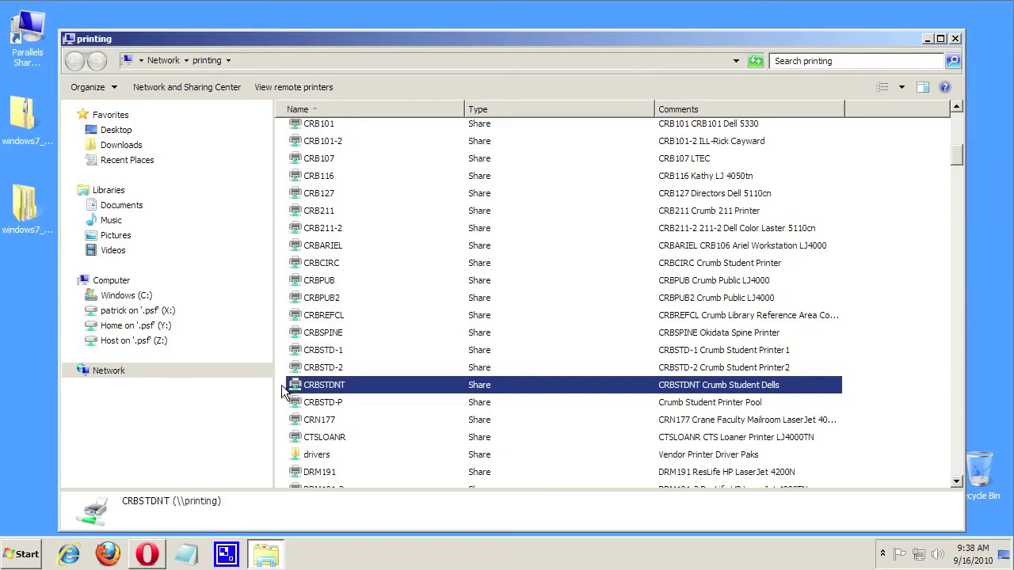
double_click(301, 390)
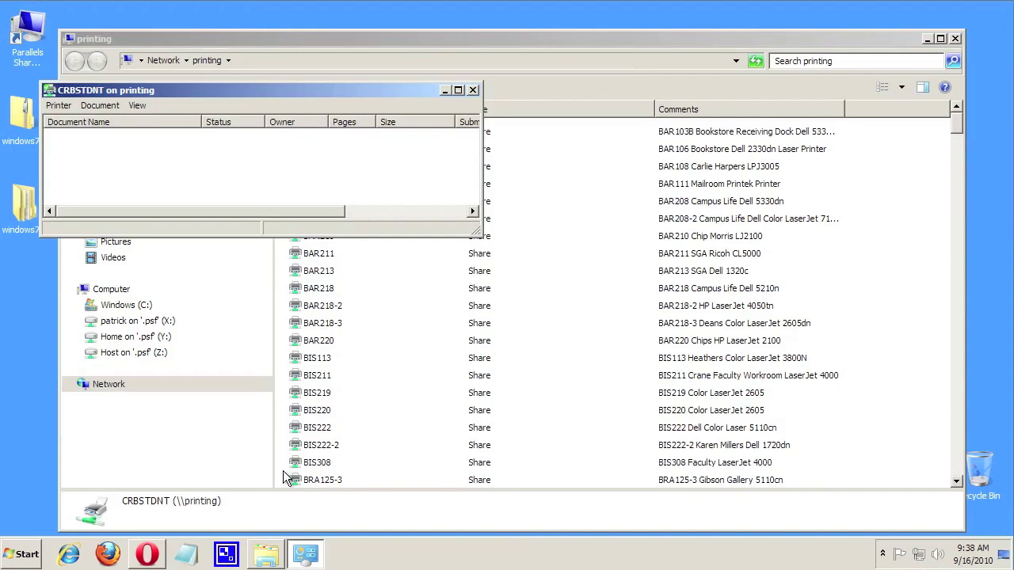
Step: Write the driver path c:\dell\drivers\... in a new Notepad document and close the CRBSTDNT queue and printing server windows
click(190, 558)
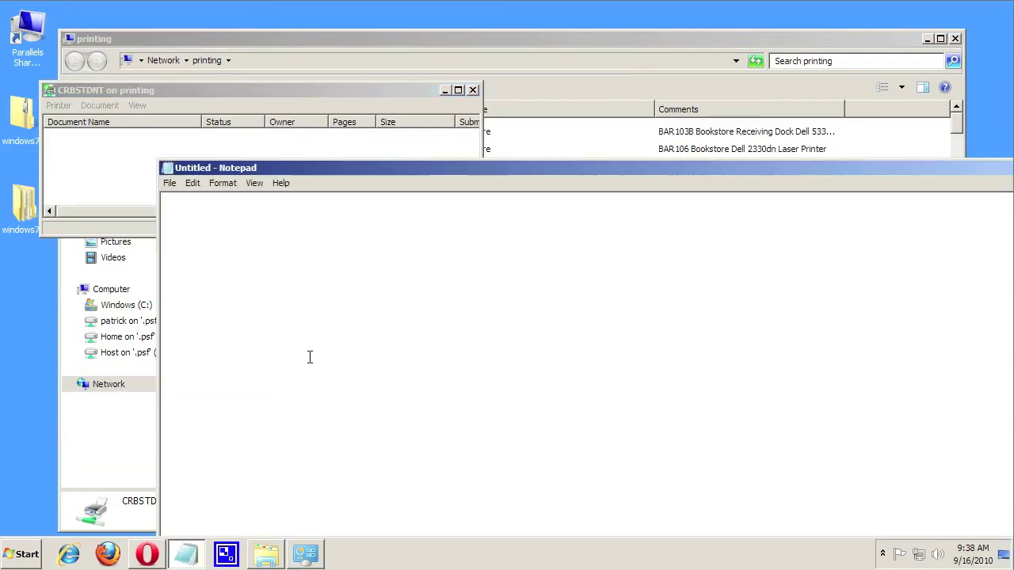
text(C:\dell\drivers)
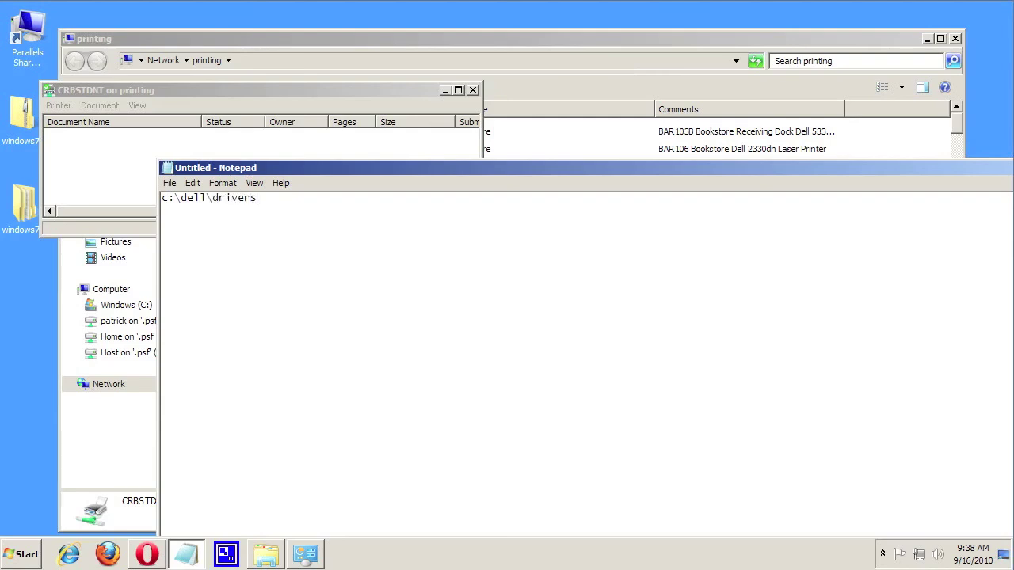
text(\...)
click(473, 92)
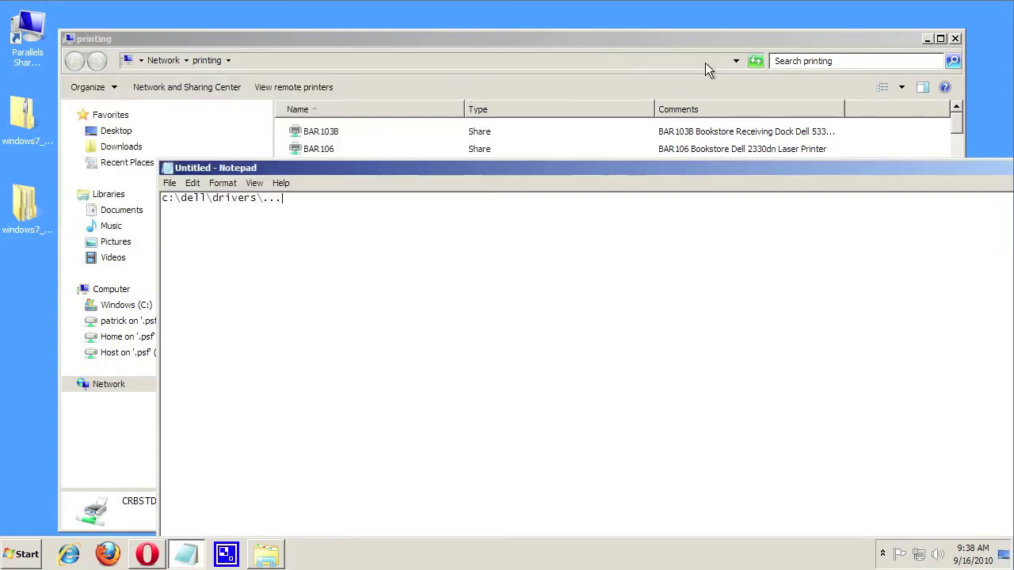
click(955, 39)
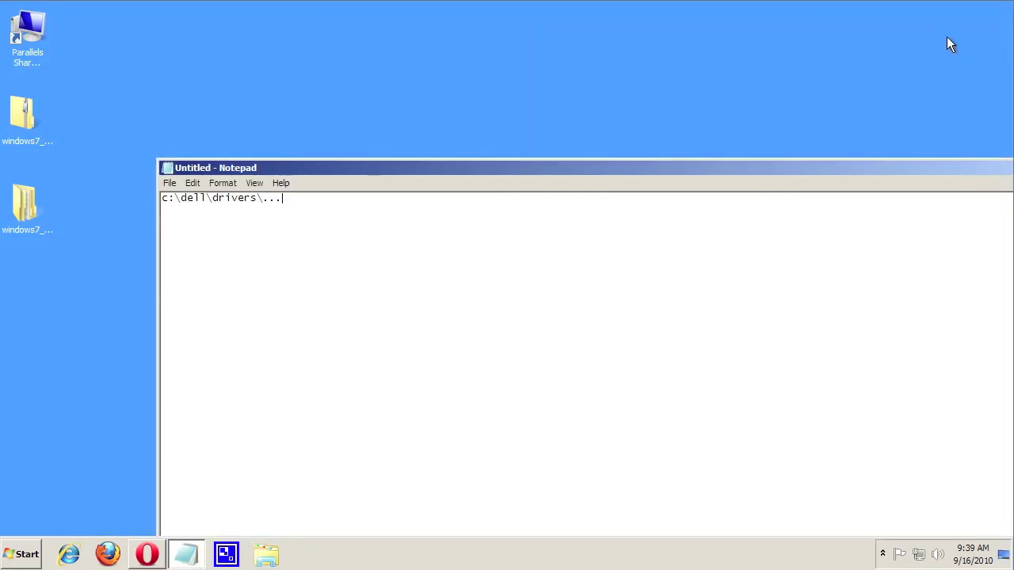
Step: Move the Notepad window to a clearer spot on the desktop and open the Print dialog for its document
drag(943, 174, 832, 88)
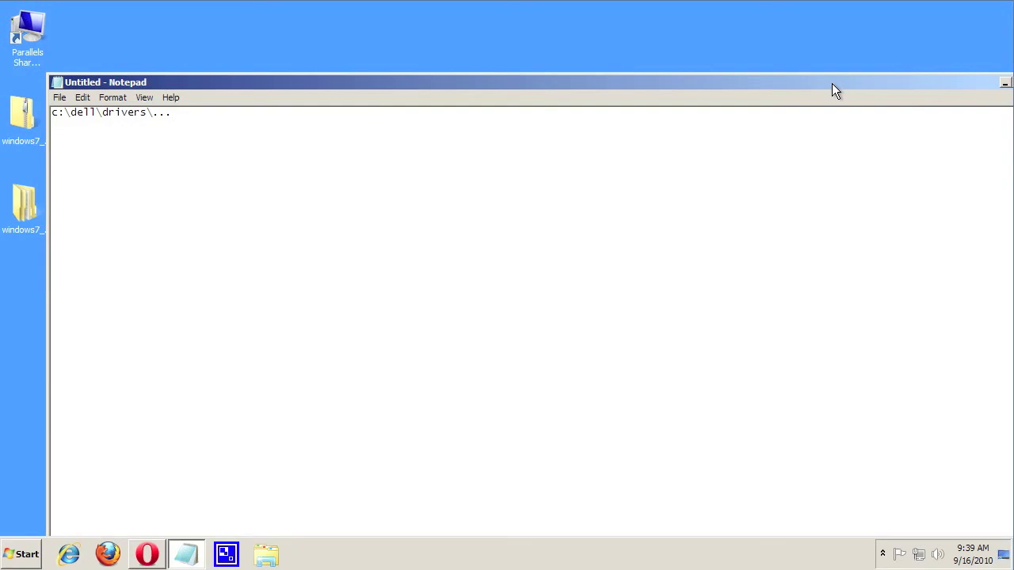
key(super)
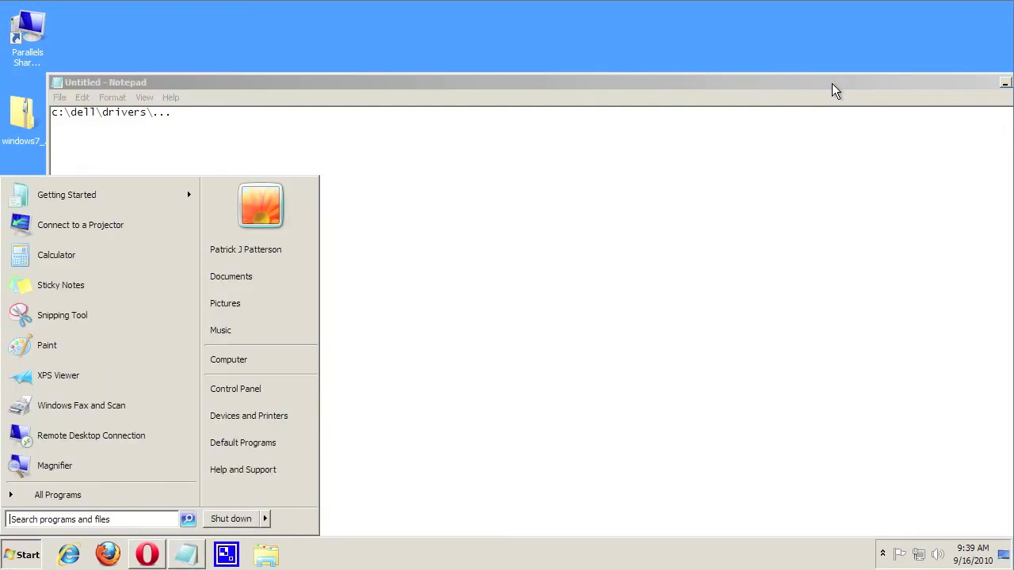
click(803, 163)
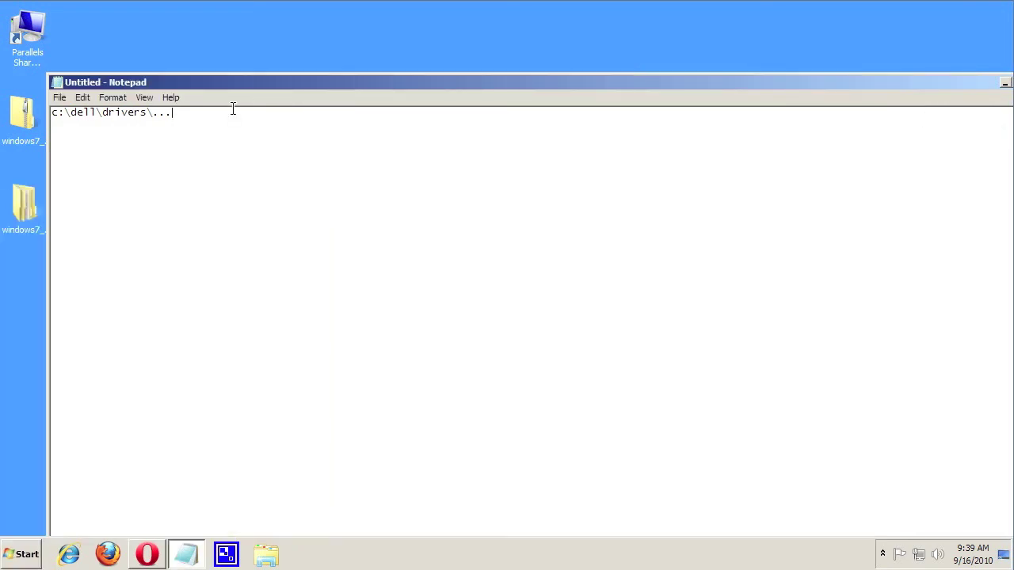
key(ctrl+p)
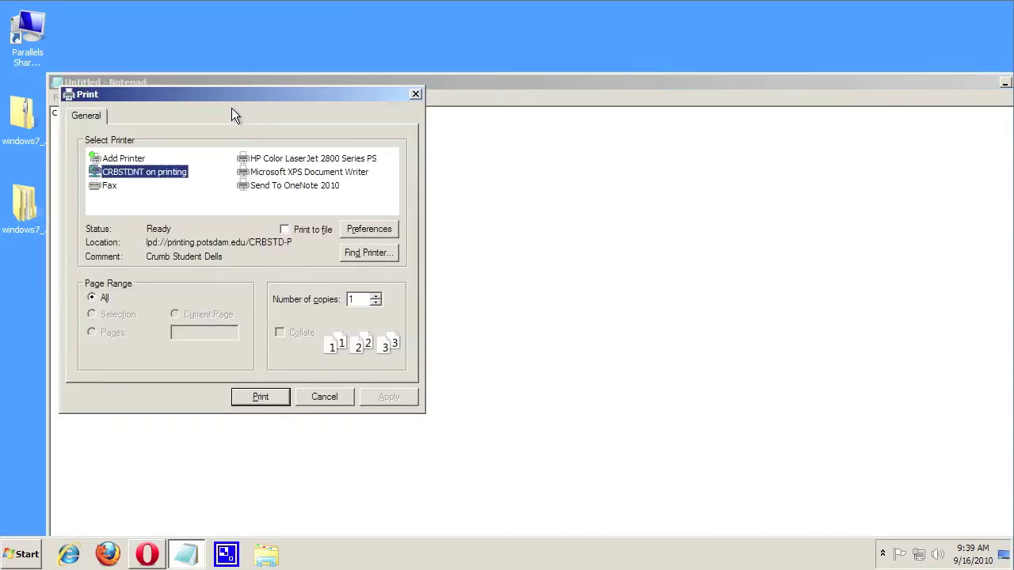